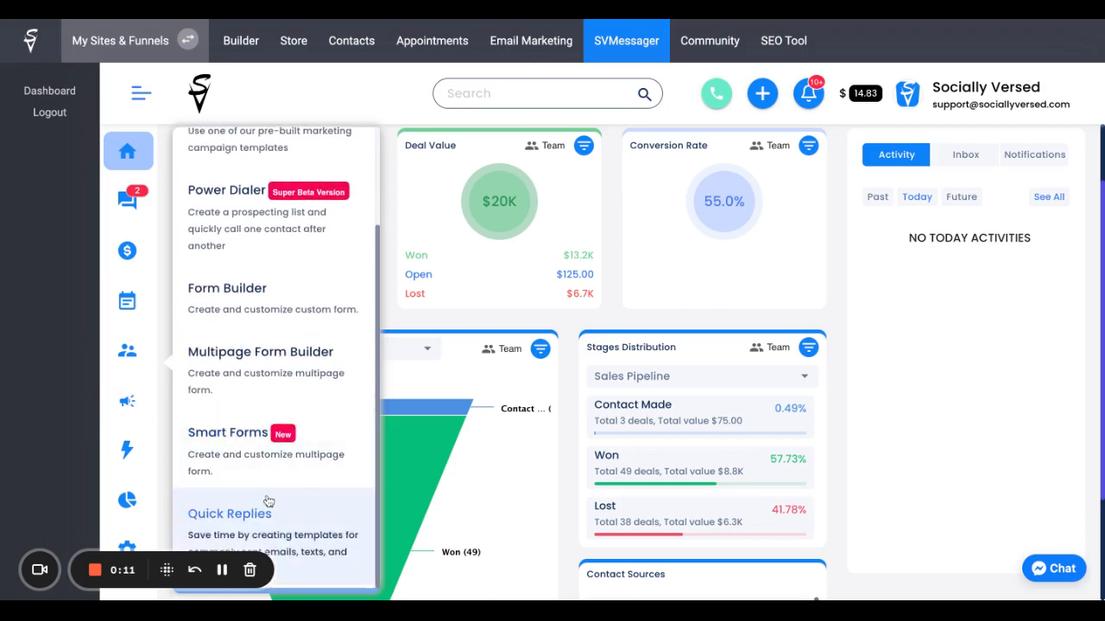
Step: Start a new Smart Form and choose to build it from a template
click(272, 450)
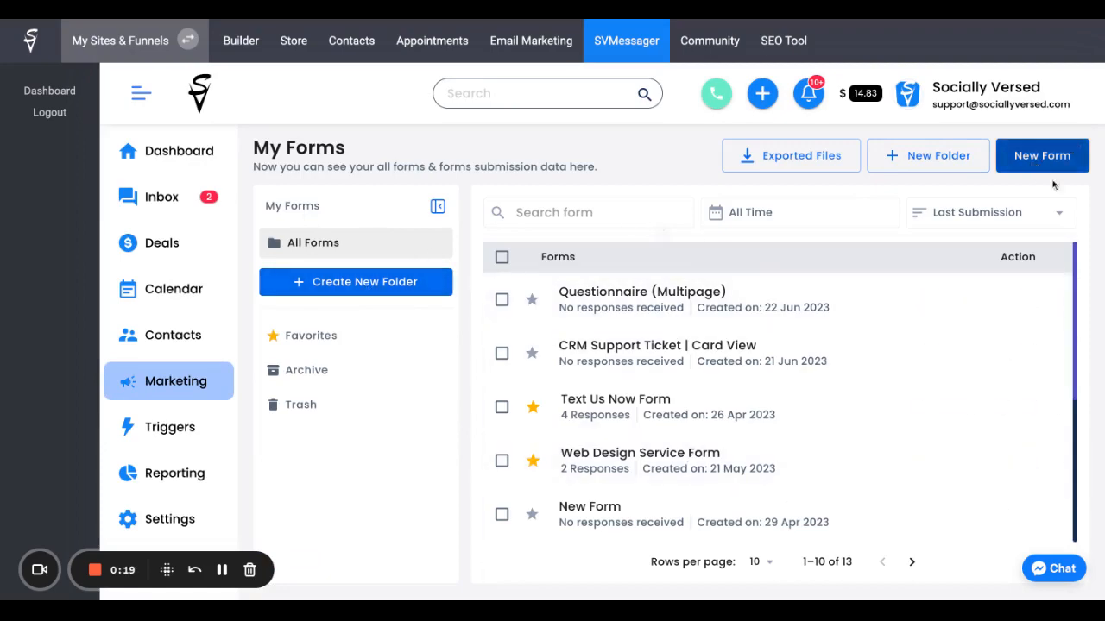
click(1064, 157)
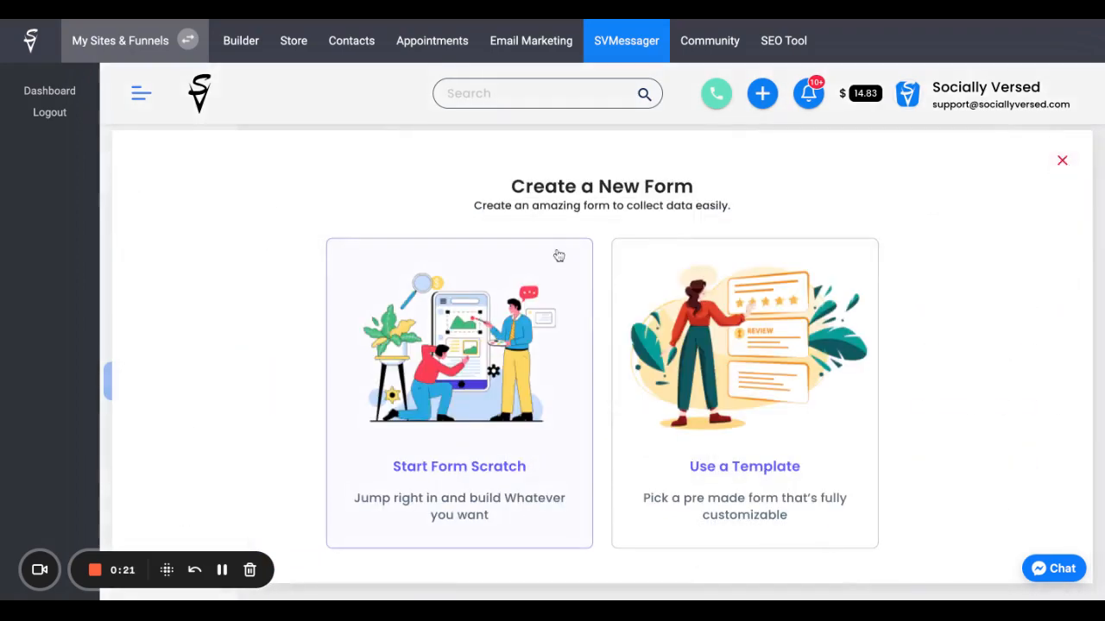
click(806, 456)
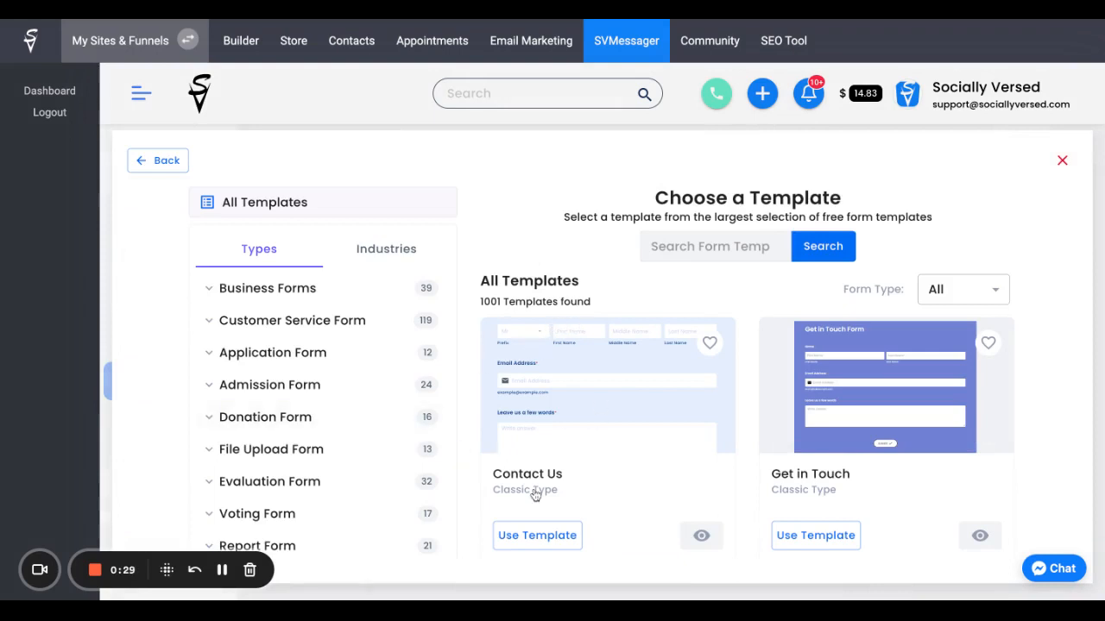
Step: Browse the form templates and use the Lawn Care/Landscaping one from the Questionnaire Templates category
scroll(595, 397, down, 3)
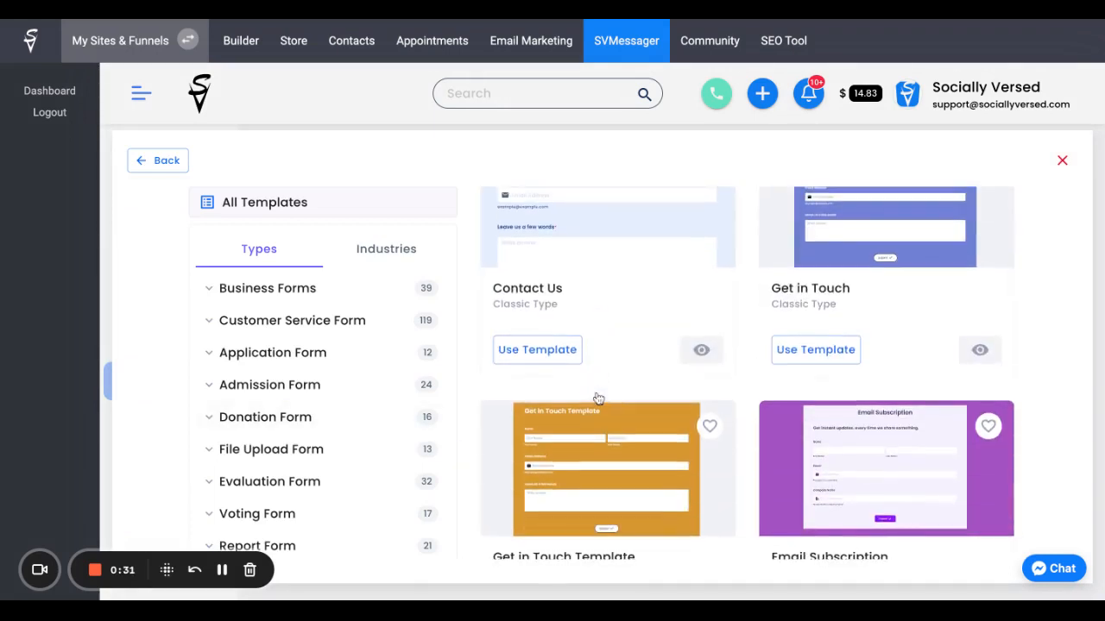
scroll(598, 398, down, 3)
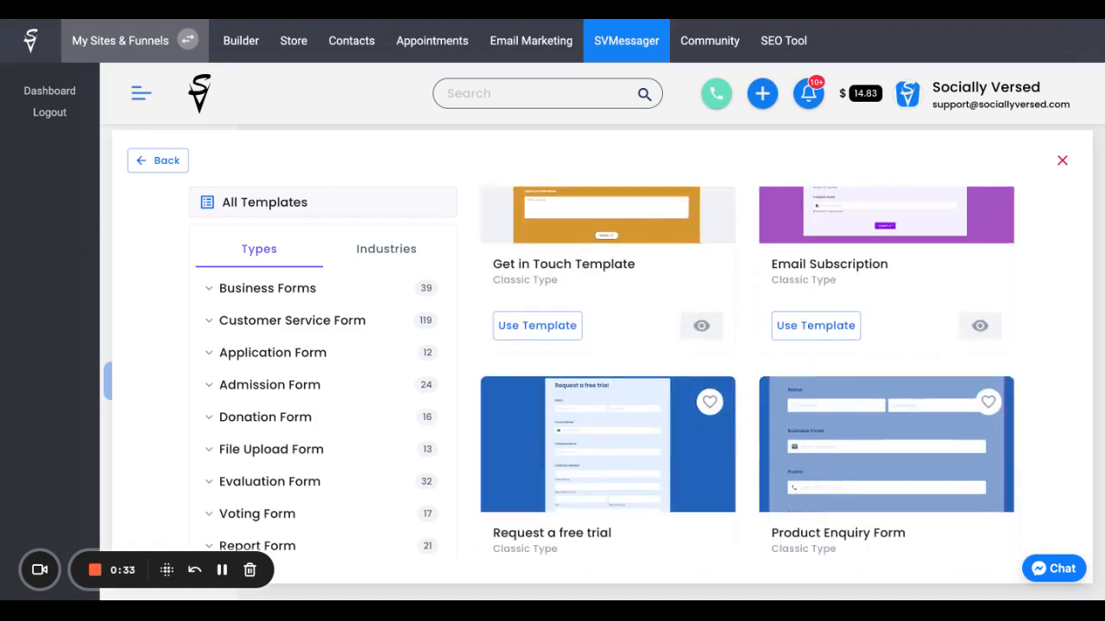
scroll(544, 277, down, 2)
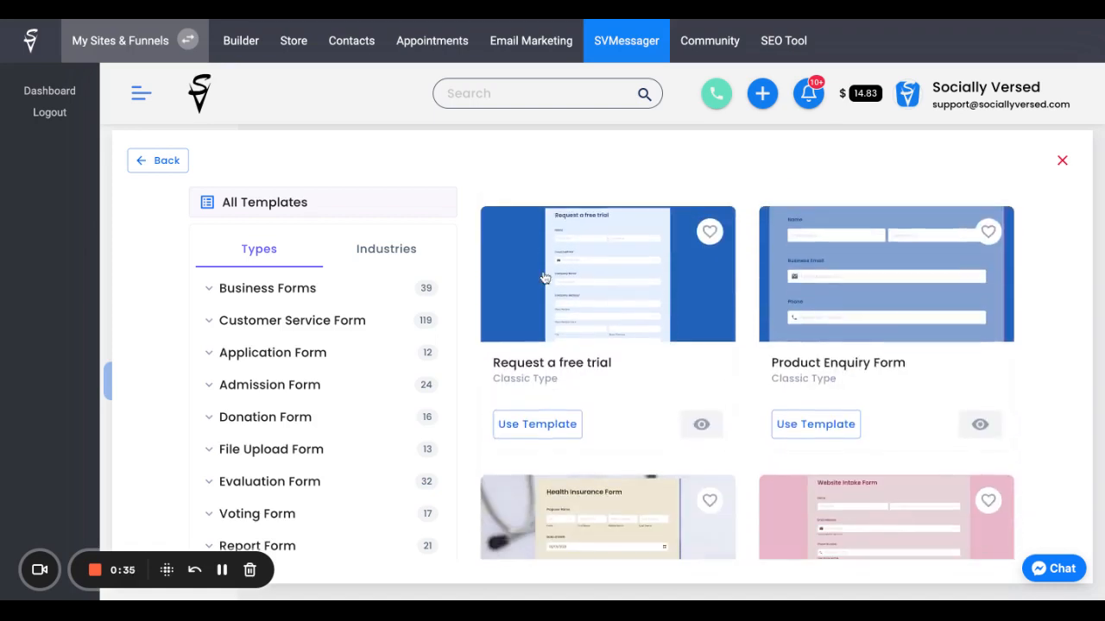
scroll(325, 369, down, 5)
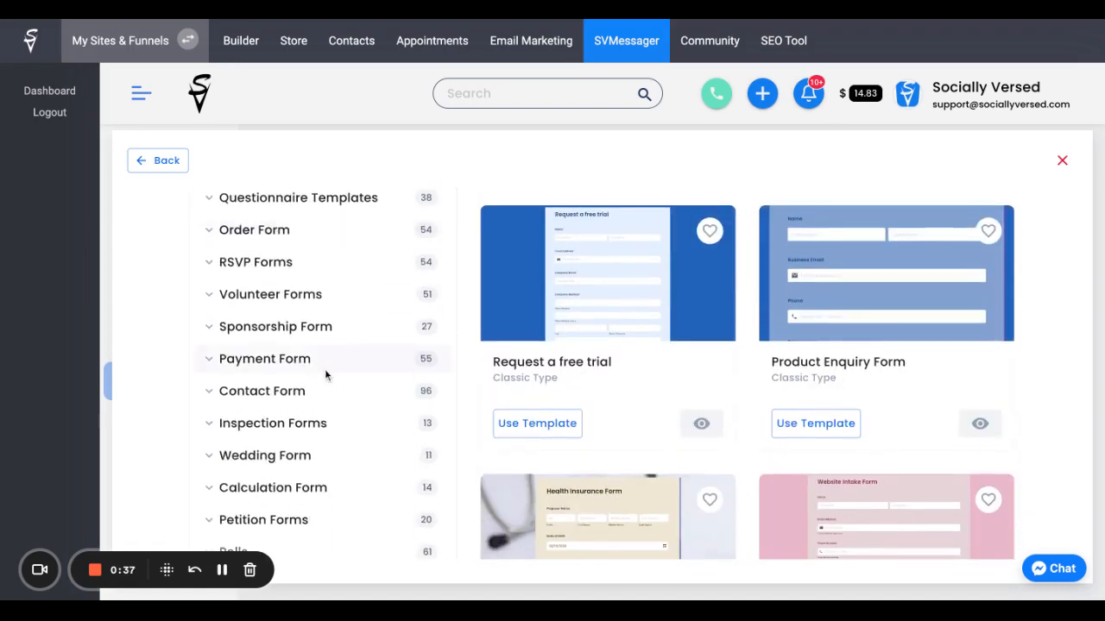
scroll(324, 369, down, 1)
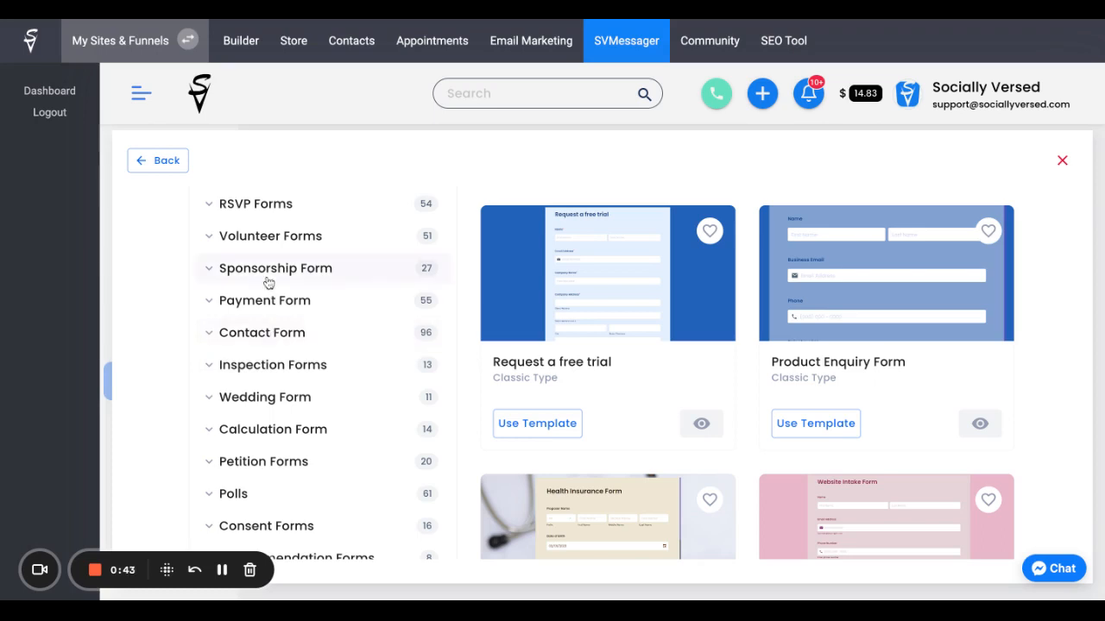
scroll(268, 285, up, 3)
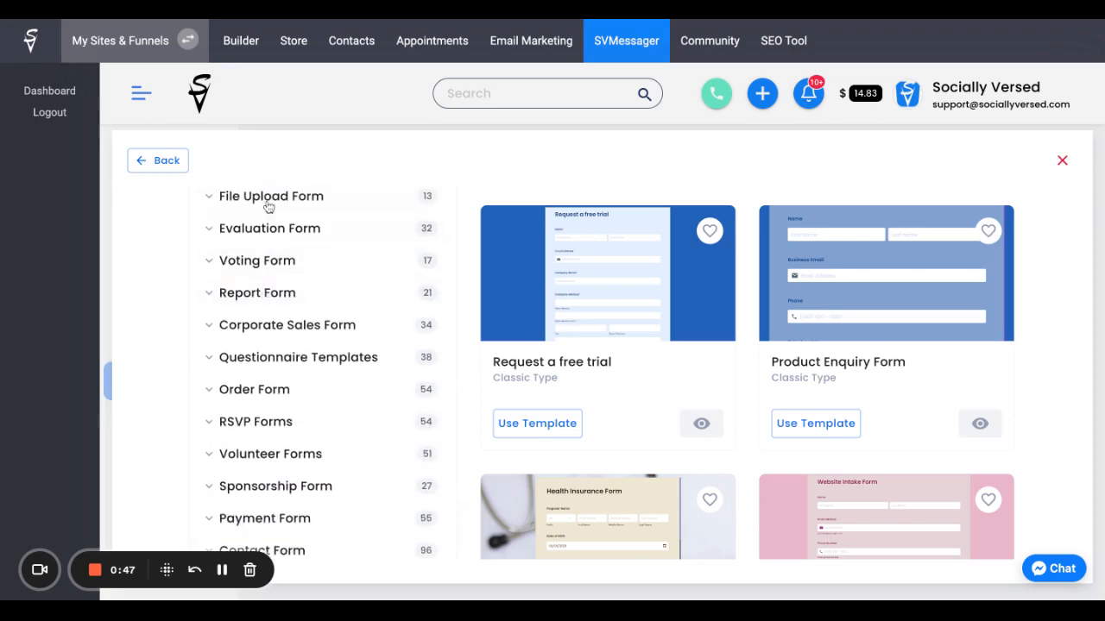
click(276, 357)
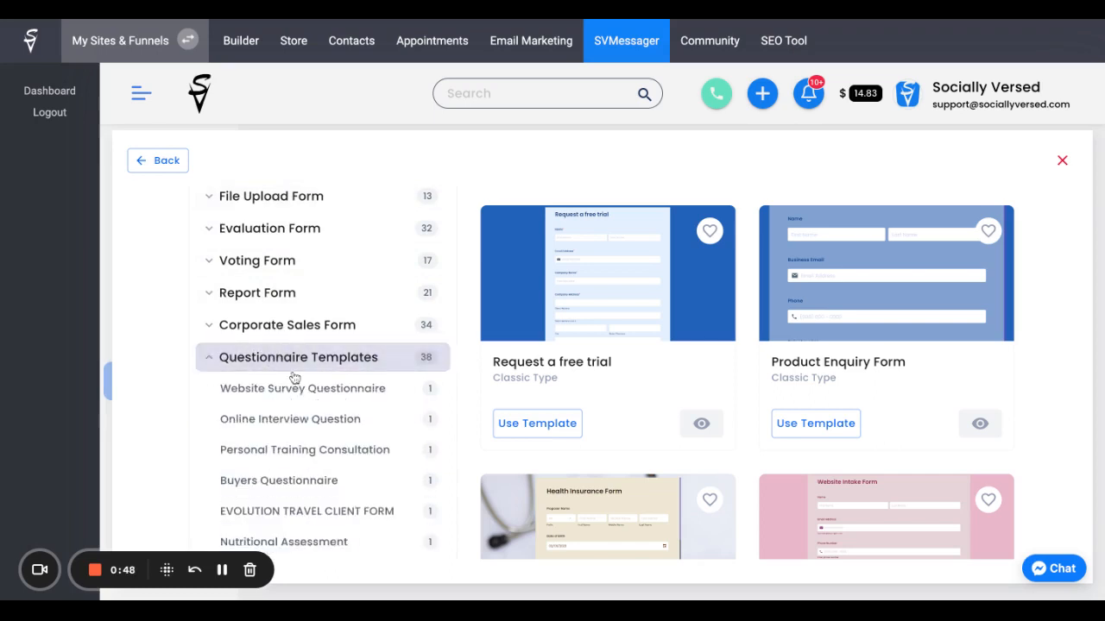
scroll(267, 369, down, 1)
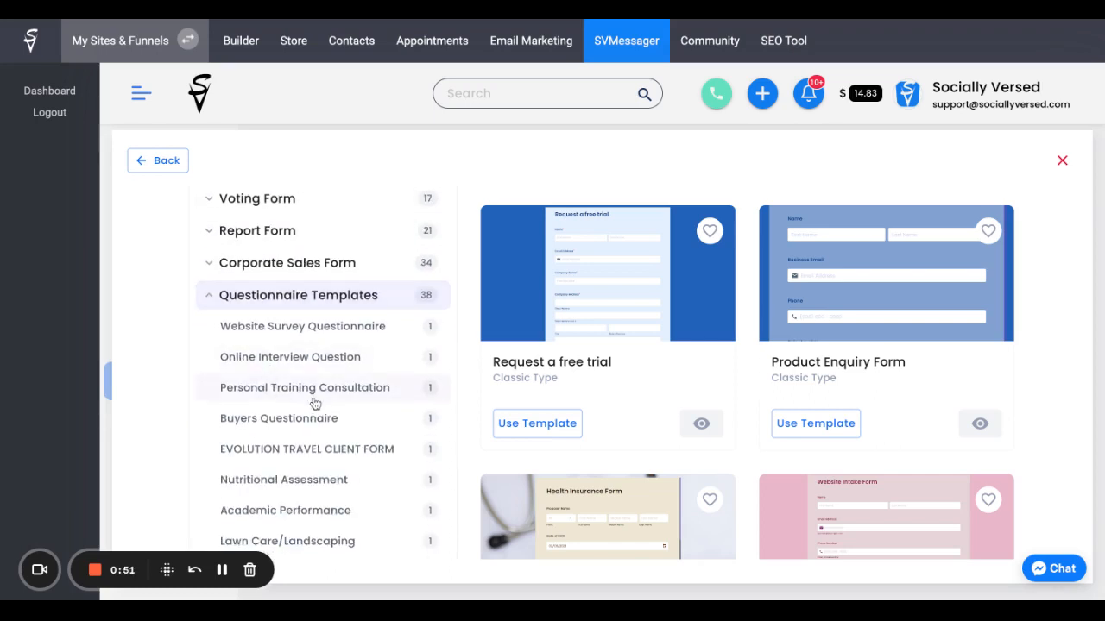
click(321, 370)
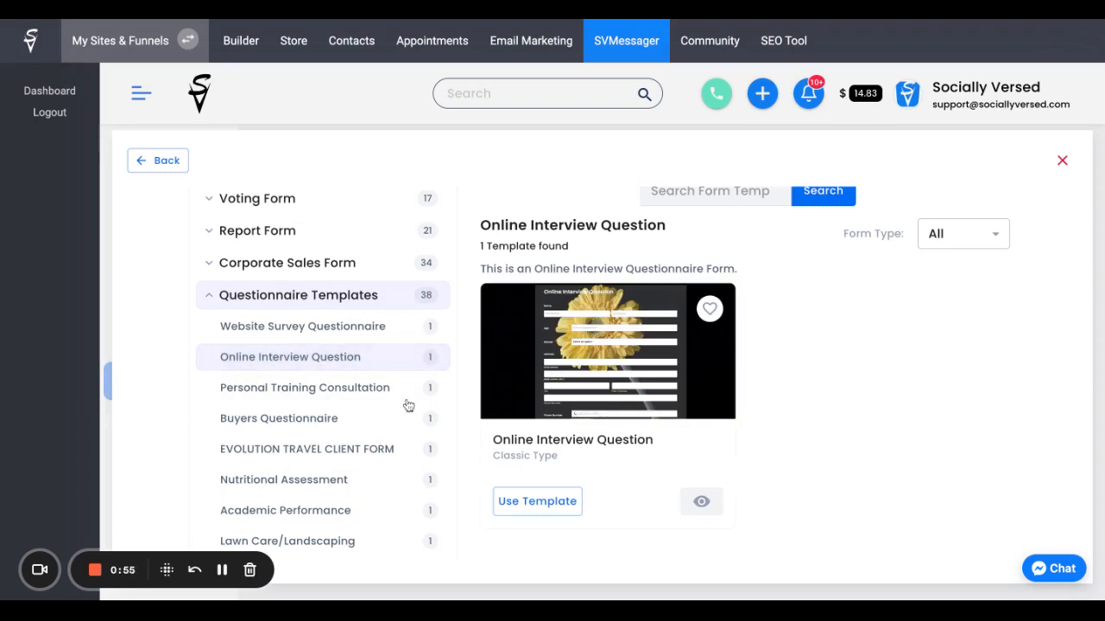
click(335, 544)
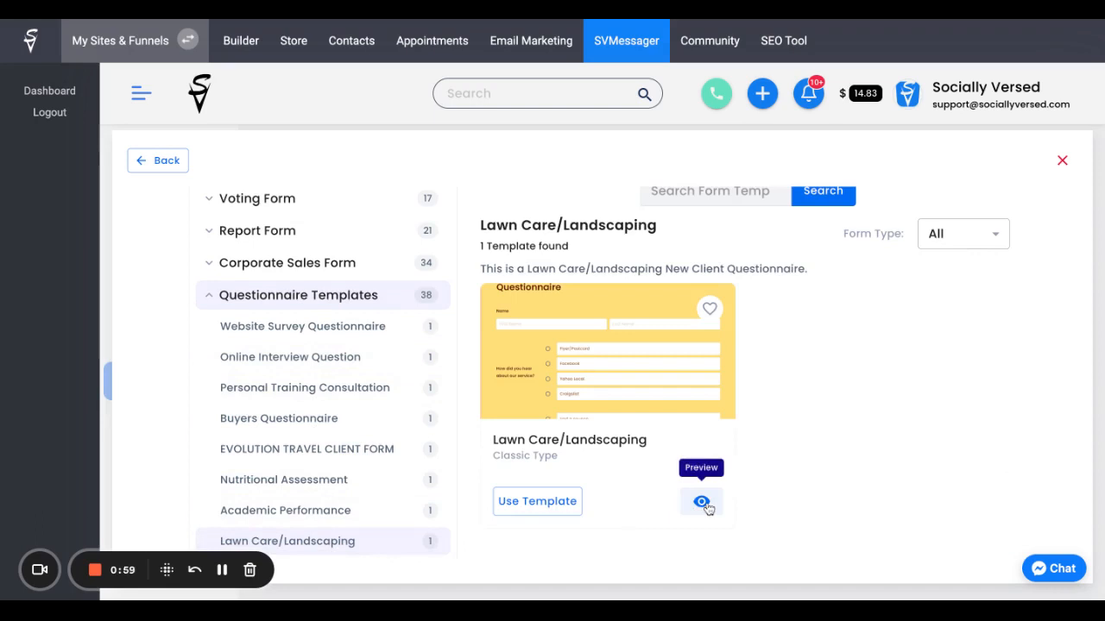
click(547, 505)
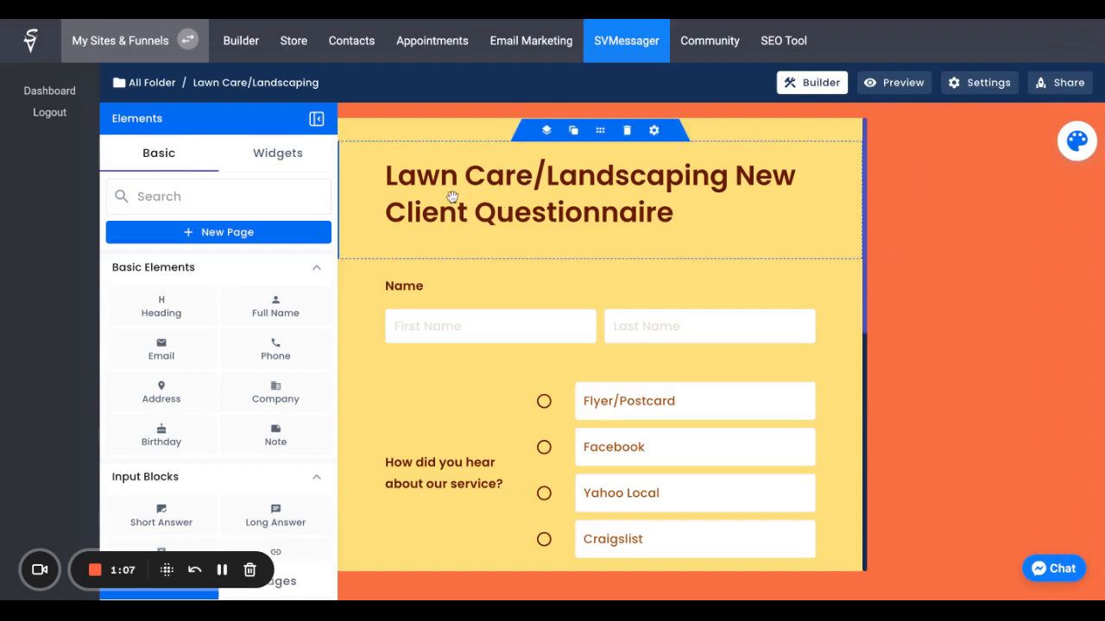
Step: Replace the form's heading text with "Edit"
click(653, 131)
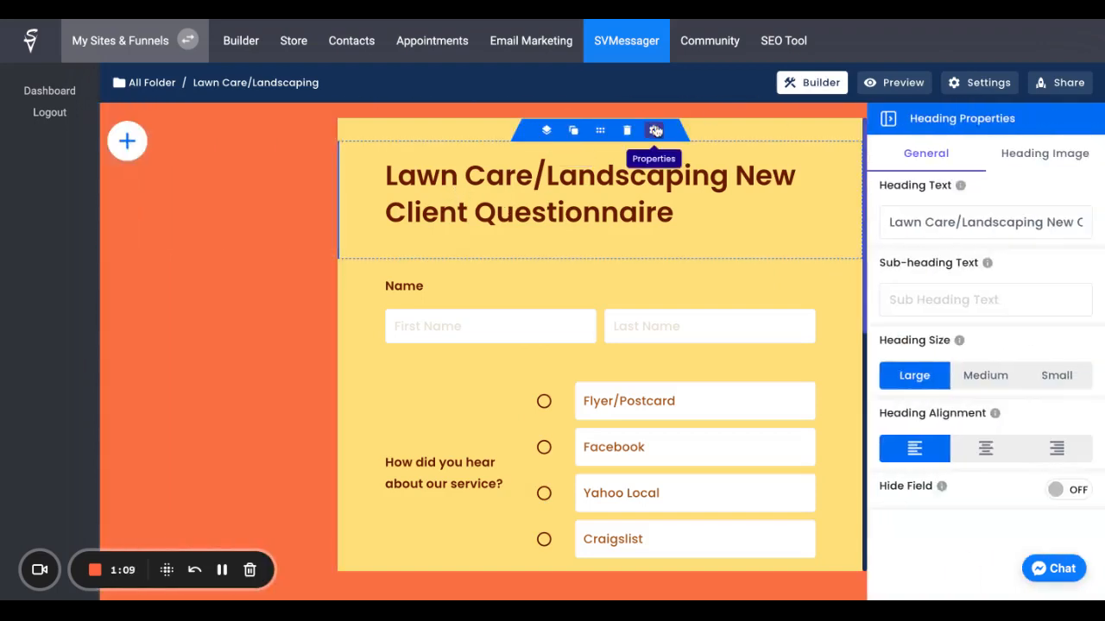
drag(887, 223, 1100, 222)
key(BackSpace)
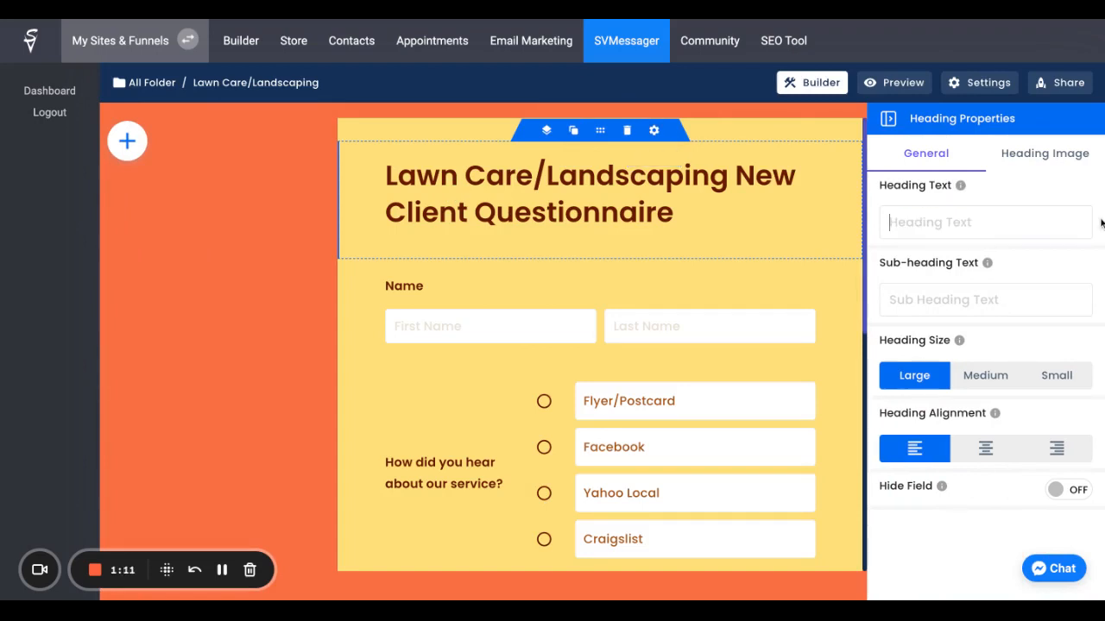
text(Edit)
Step: Set the heading size to Small and centre its alignment
click(997, 377)
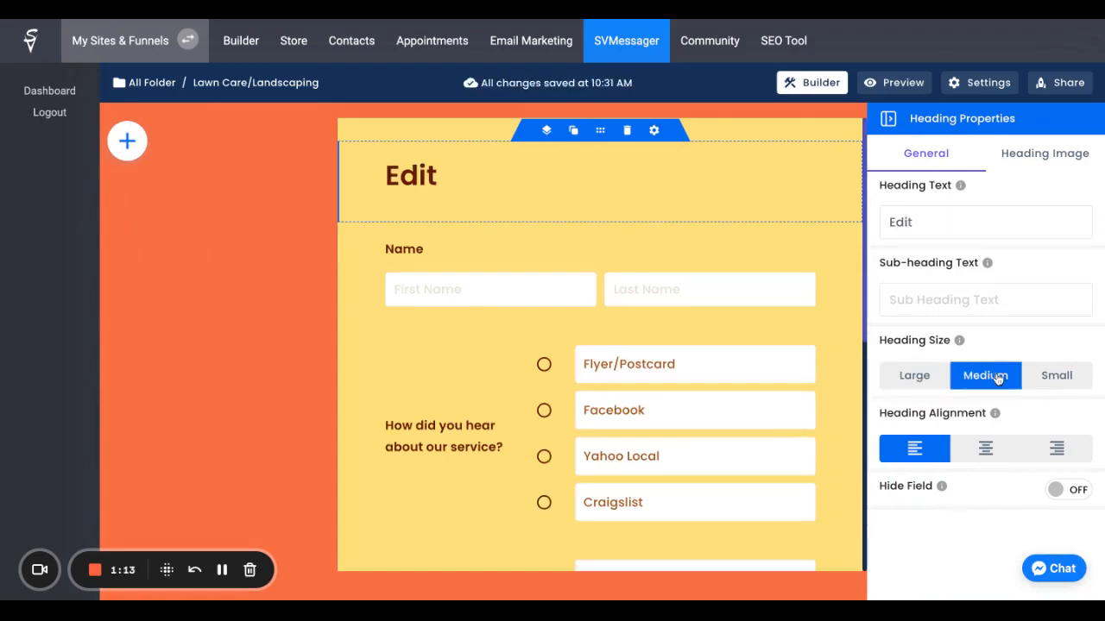
click(1044, 380)
click(983, 449)
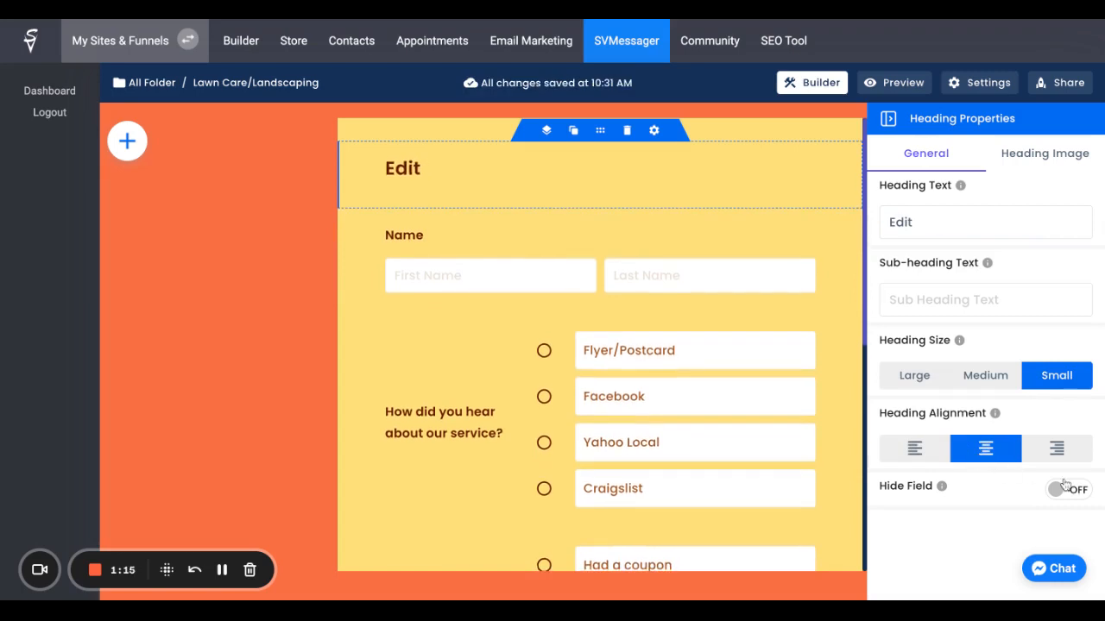
click(1027, 151)
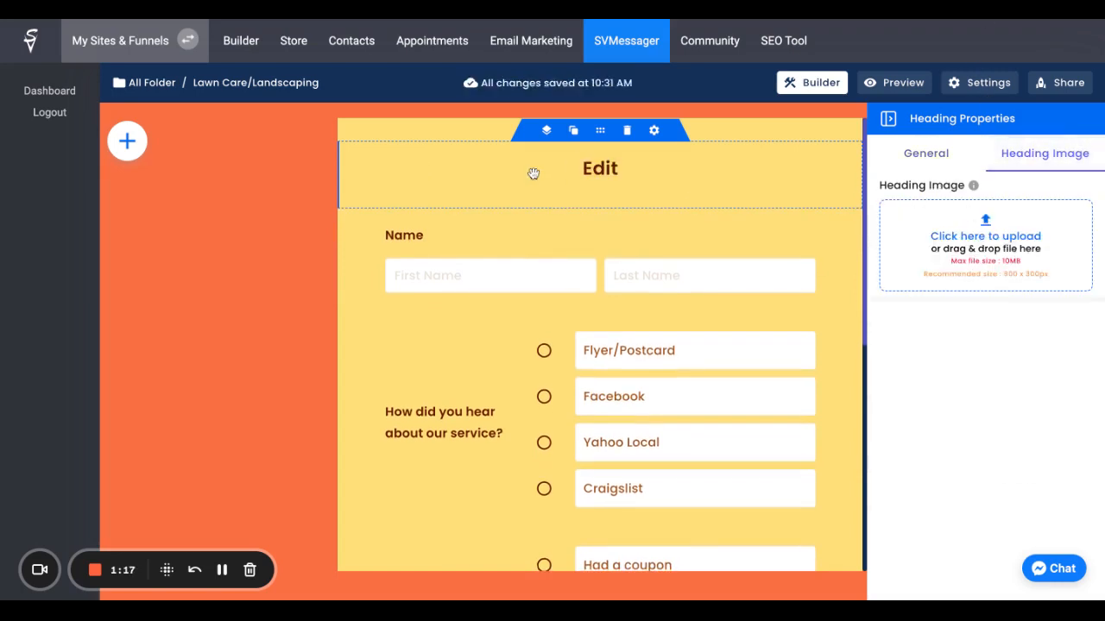
click(925, 155)
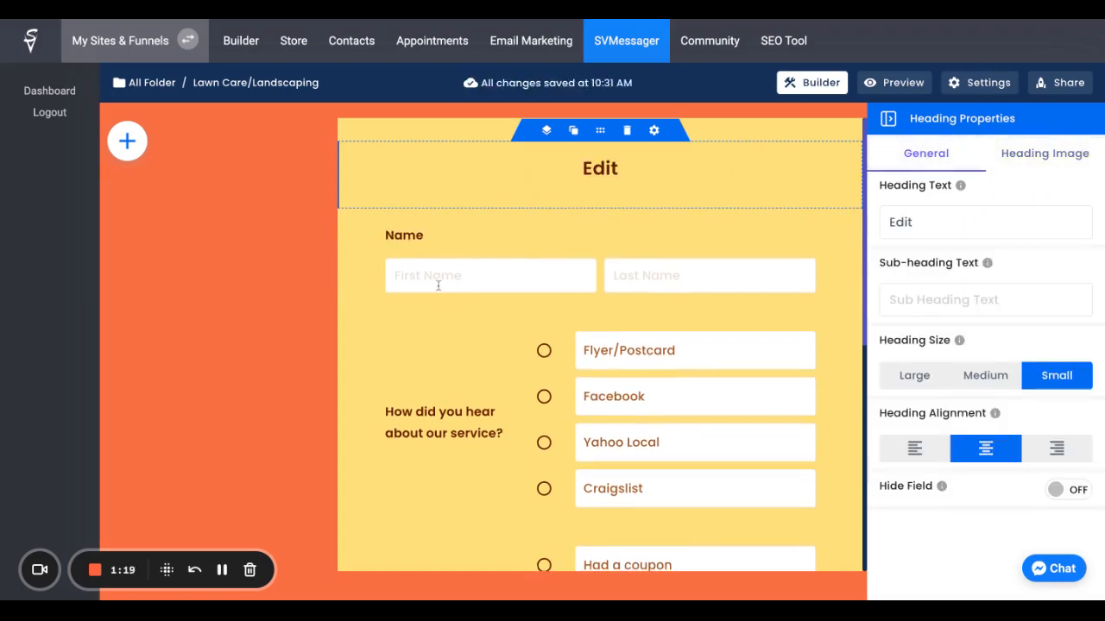
Step: Remove the Yahoo Local option from the "How did you hear about our service?" question
click(439, 224)
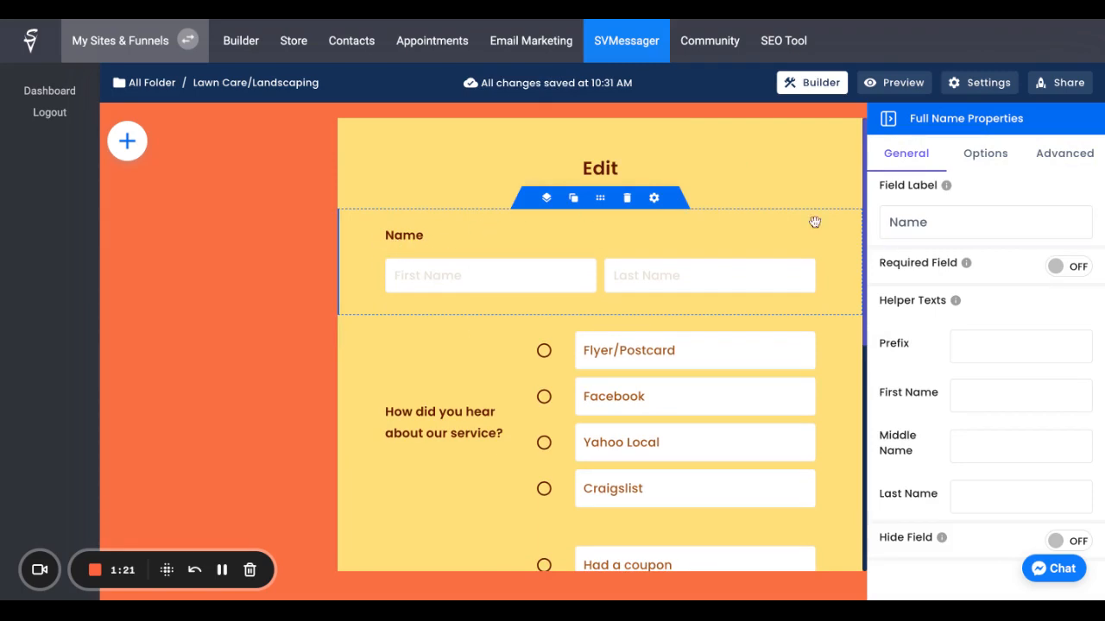
click(570, 402)
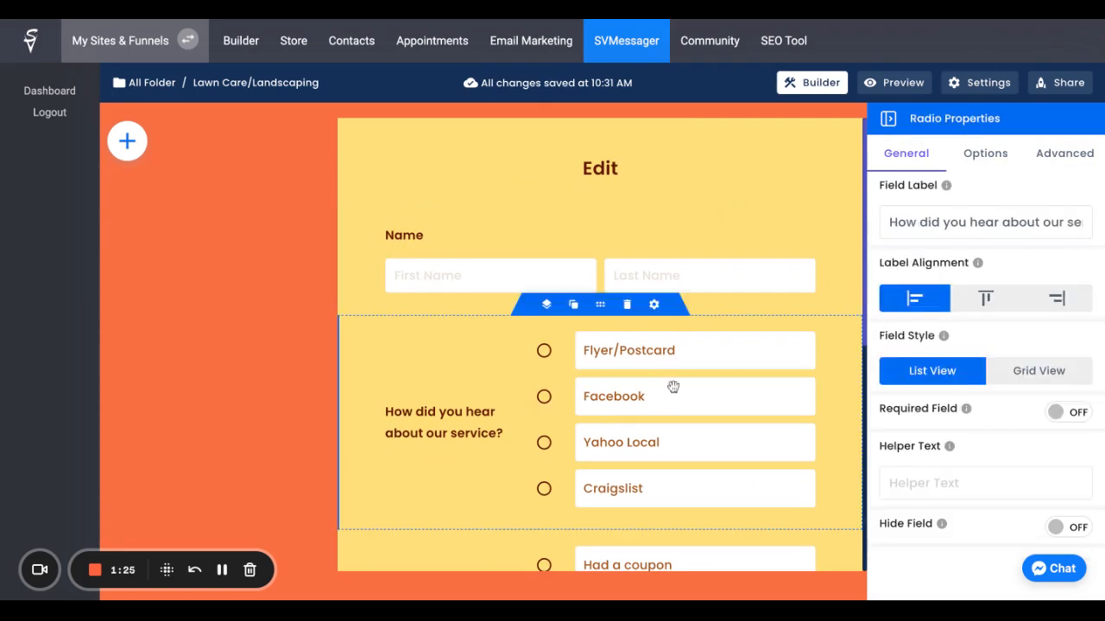
click(989, 168)
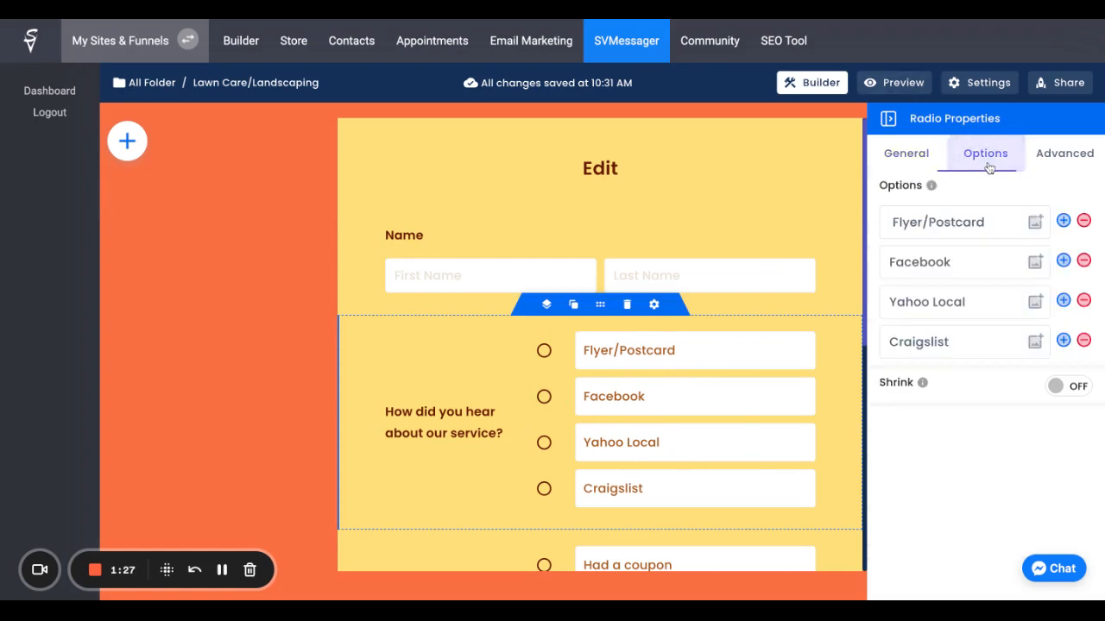
click(1083, 301)
click(1036, 301)
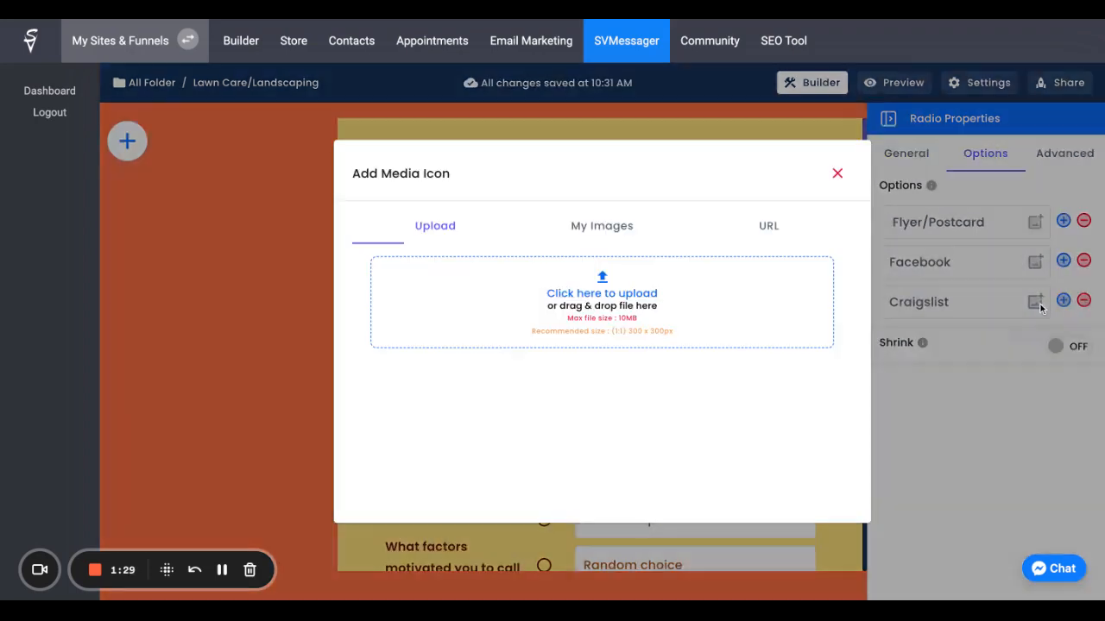
click(838, 174)
click(904, 152)
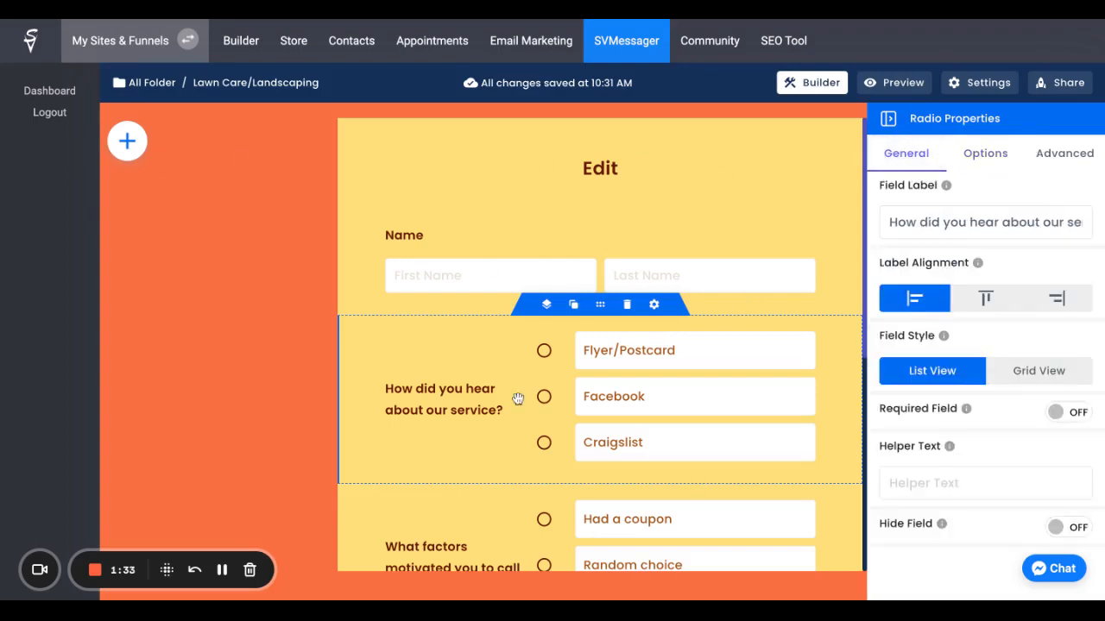
Step: Delete the question "What factors motivated you to call us for a quote?" from the form
scroll(518, 389, down, 4)
scroll(523, 380, up, 3)
scroll(521, 328, down, 3)
click(506, 256)
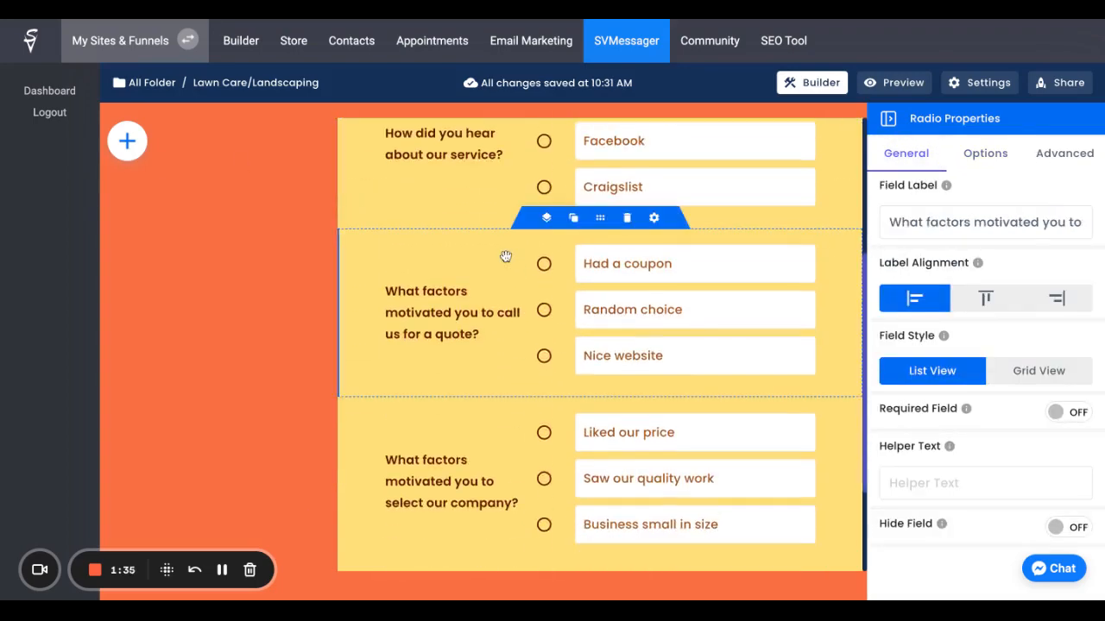
click(626, 218)
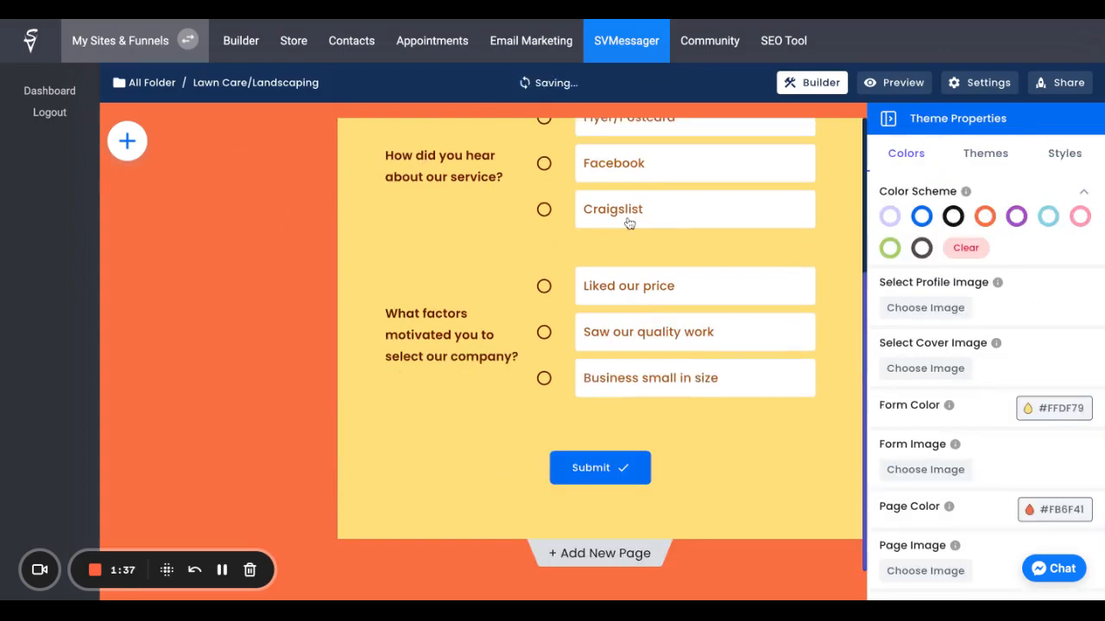
click(479, 309)
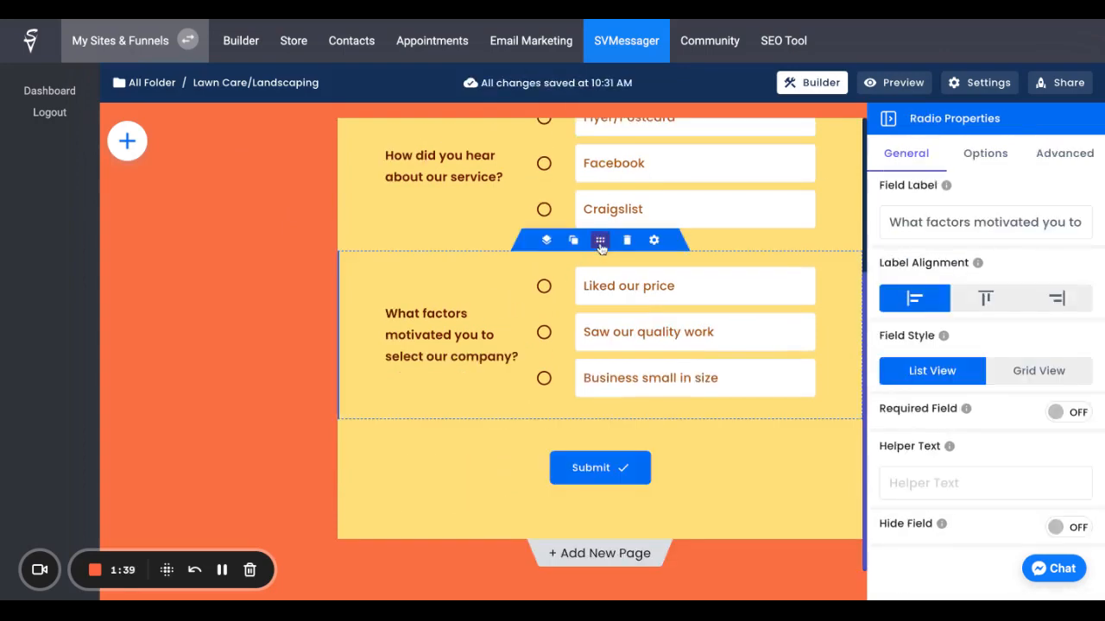
drag(599, 242, 602, 251)
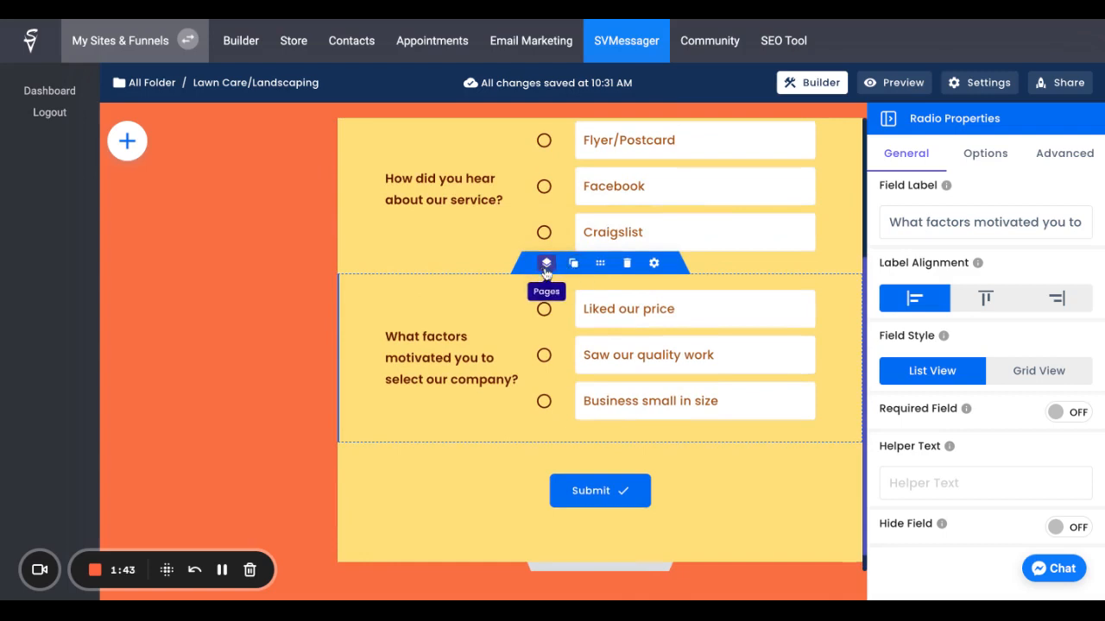
Step: Browse the available form elements and add a Birthday field directly below the Name field
click(127, 141)
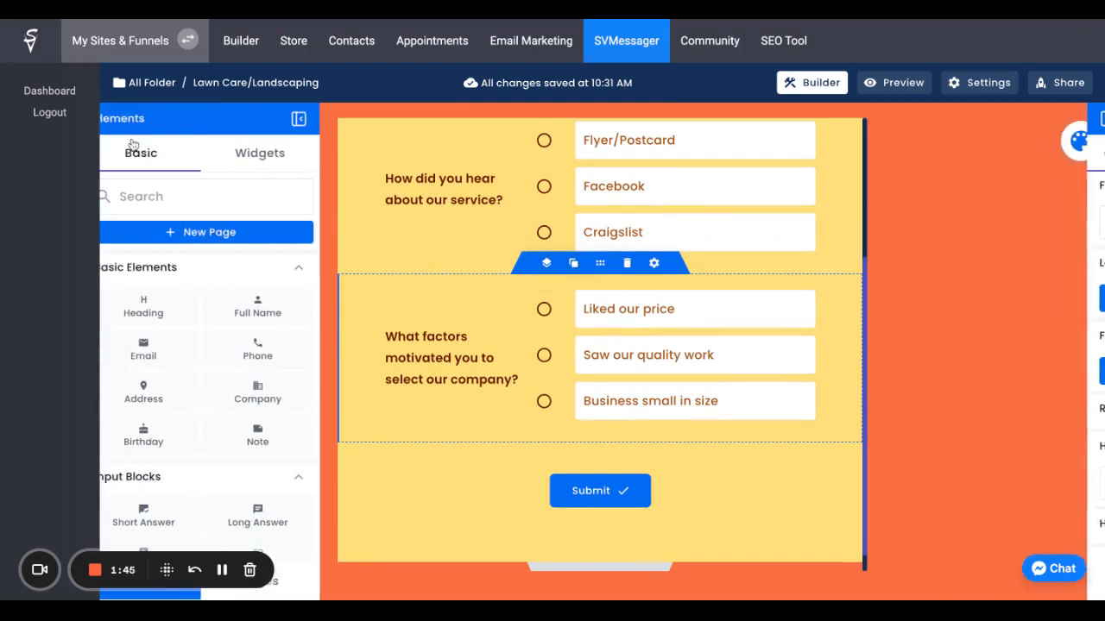
scroll(192, 322, down, 5)
scroll(192, 322, down, 2)
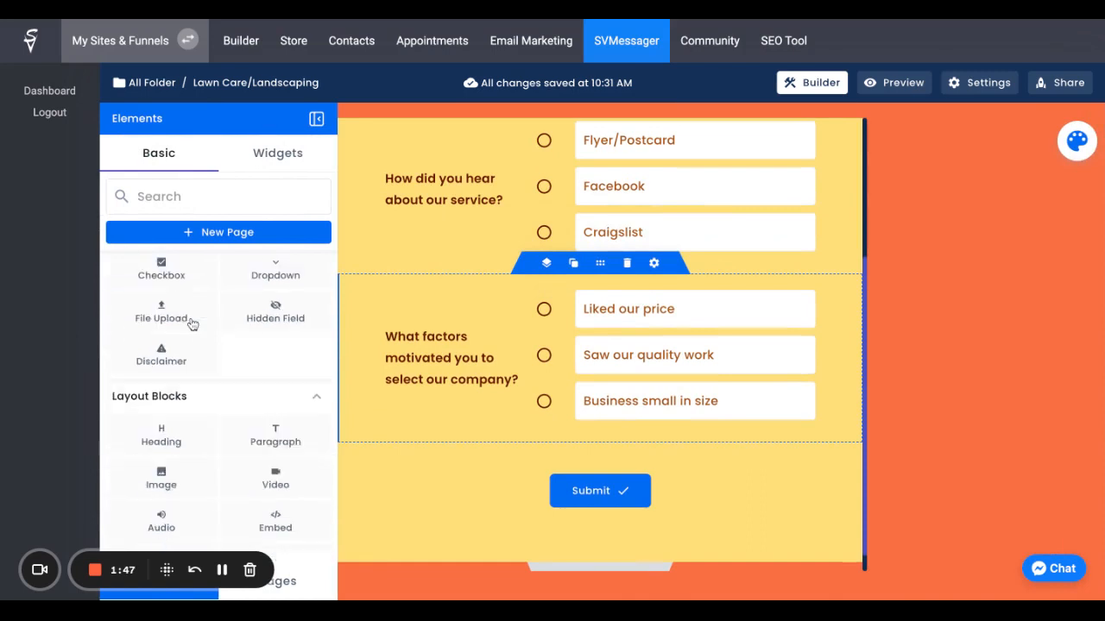
scroll(198, 331, up, 10)
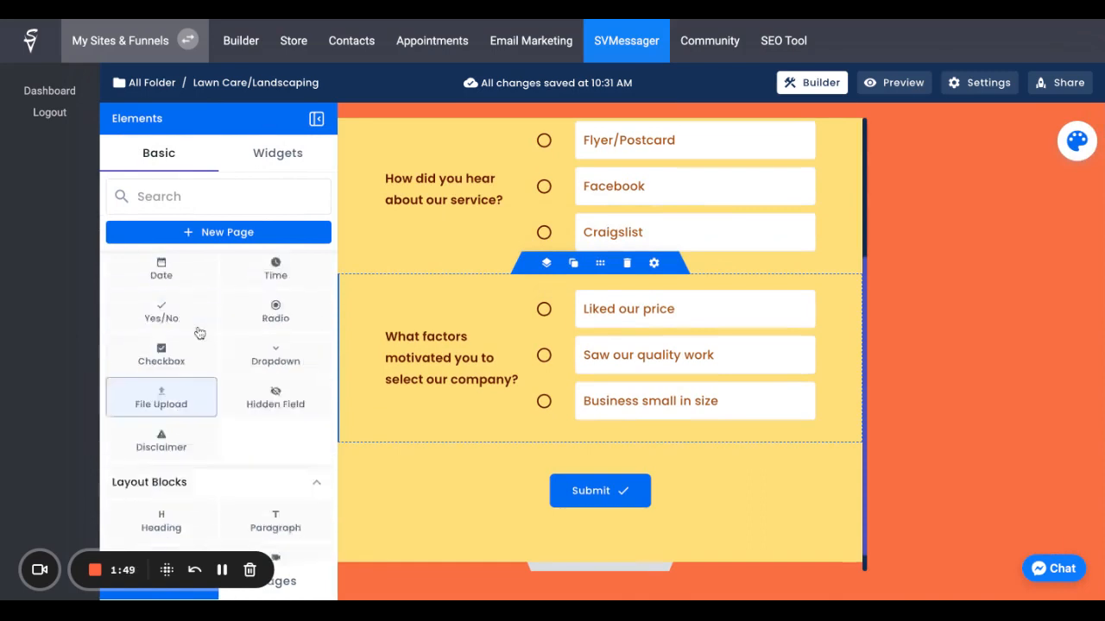
click(261, 164)
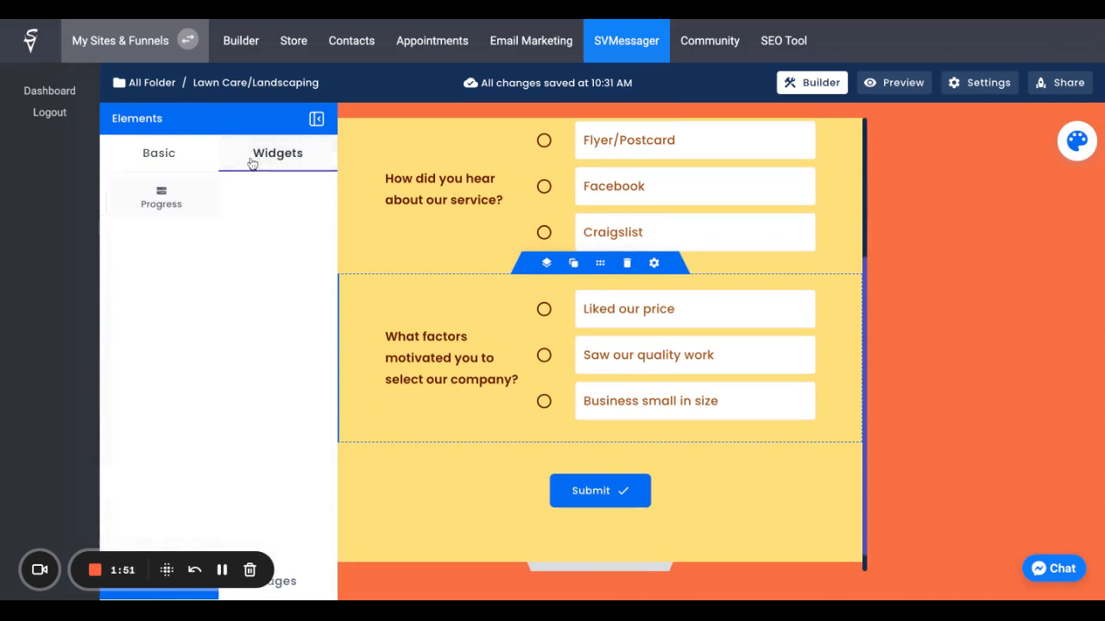
click(159, 159)
scroll(269, 389, down, 1)
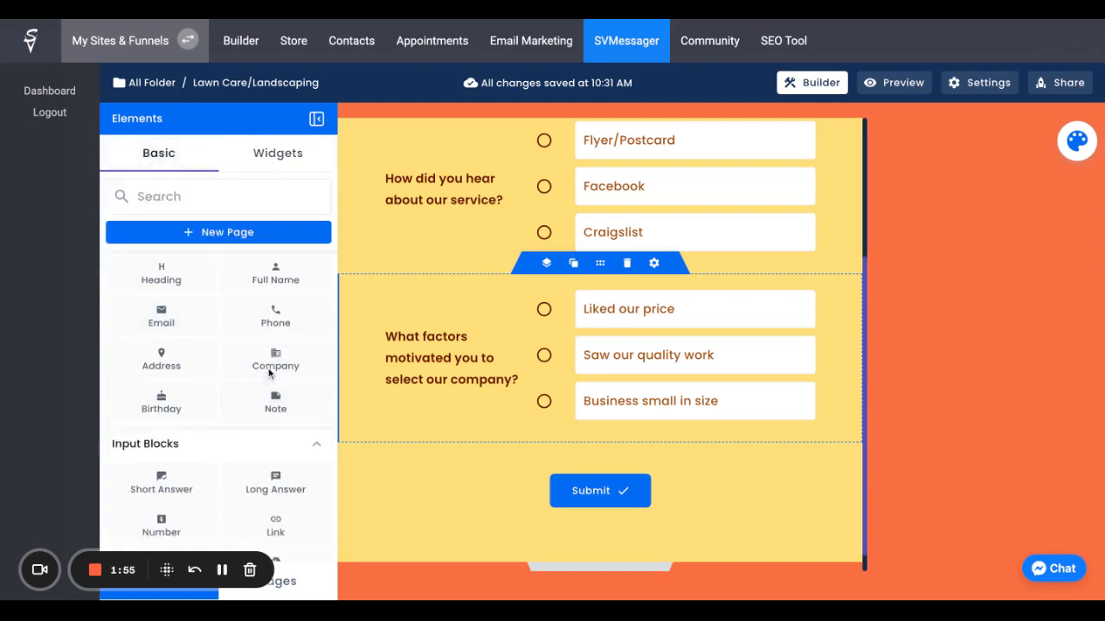
drag(177, 373, 573, 212)
scroll(197, 341, down, 2)
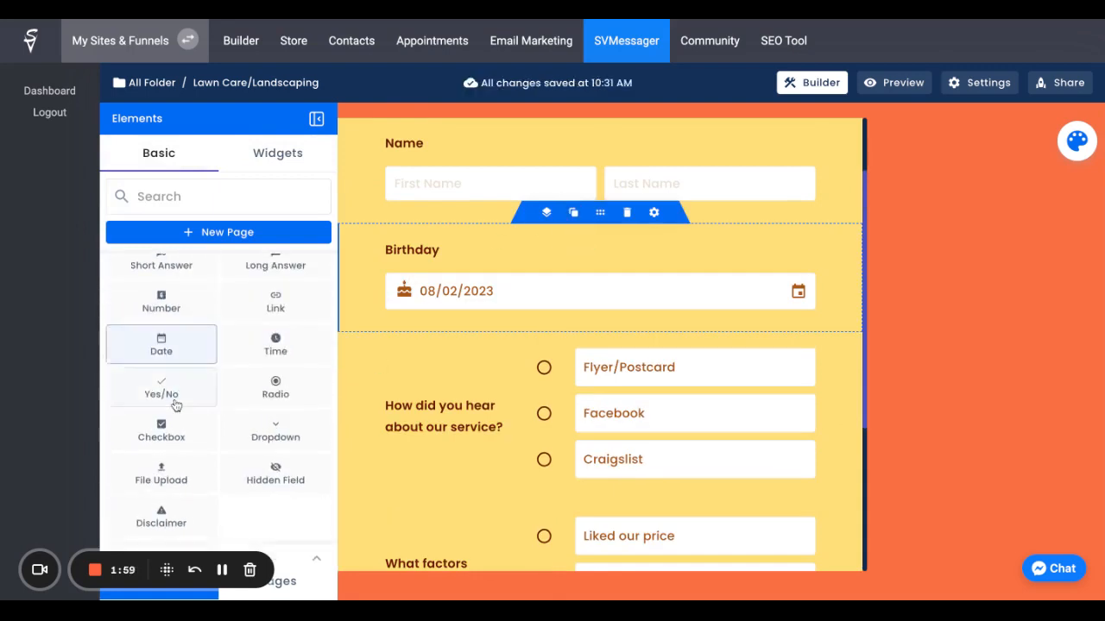
Step: Add a File Upload field directly below the Name field and open its file type and file limit options
drag(160, 477, 497, 393)
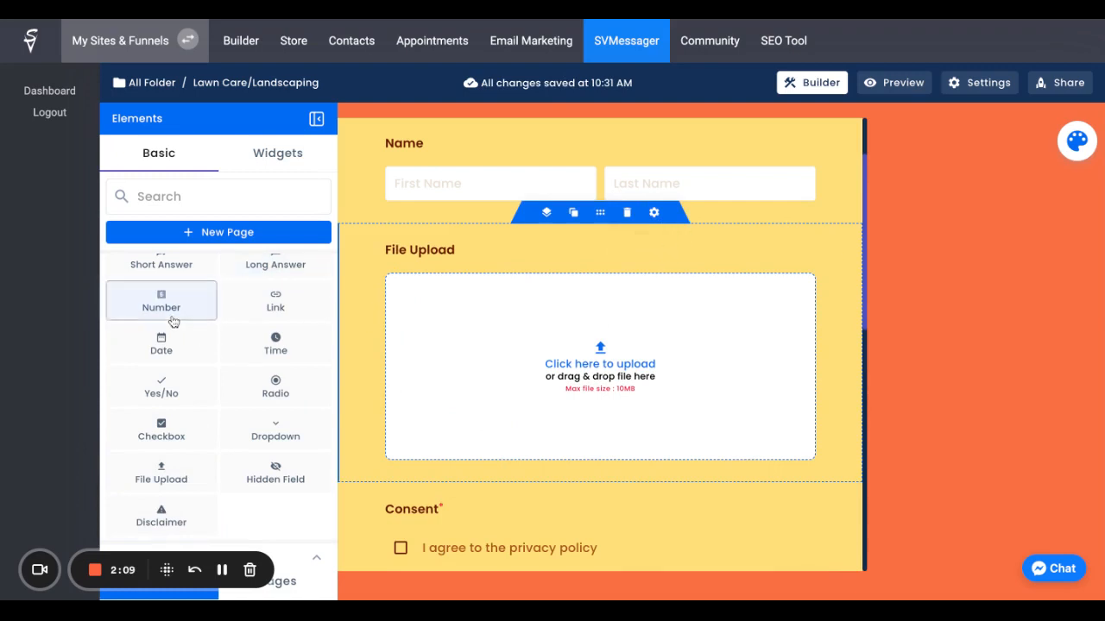
click(656, 215)
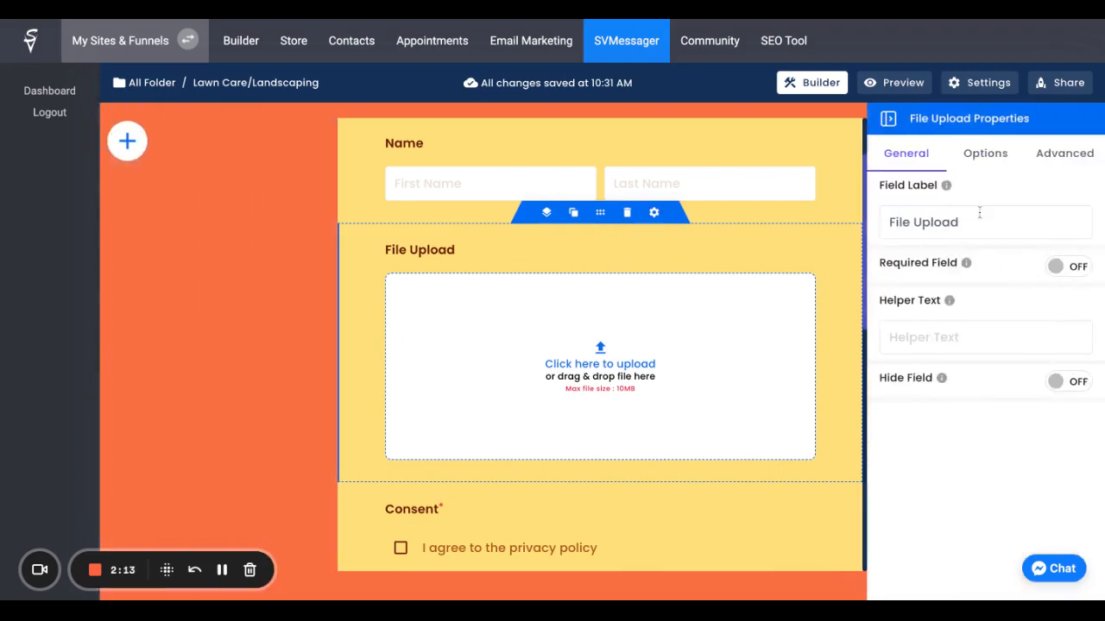
click(985, 152)
scroll(727, 286, up, 2)
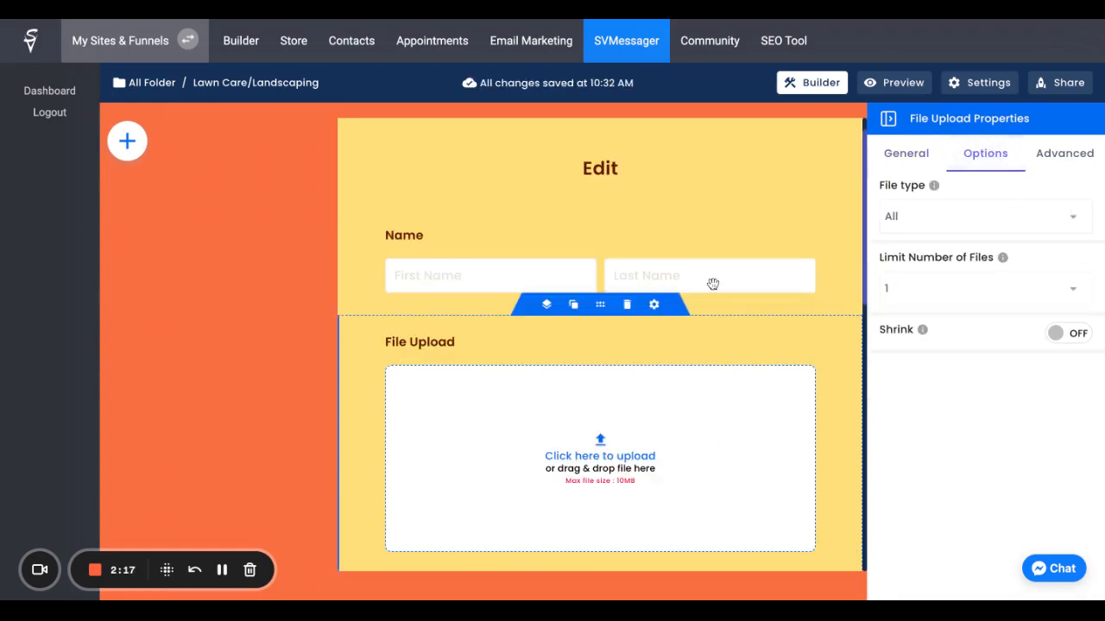
Step: Try the blue colour scheme on the form, switch it to the black scheme and close the theme properties
click(234, 240)
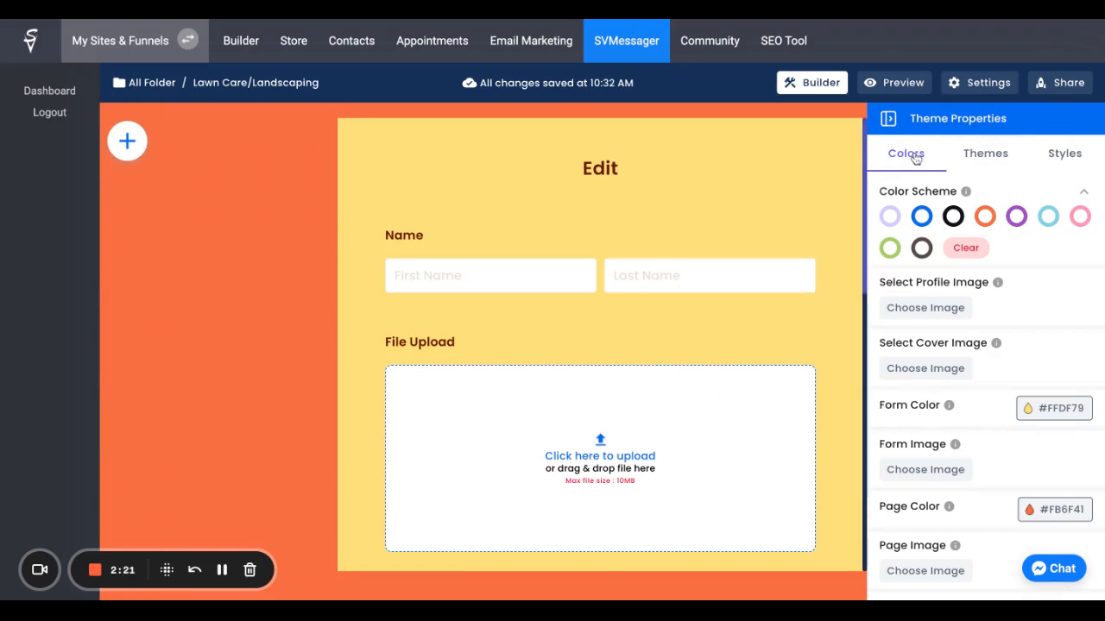
click(922, 217)
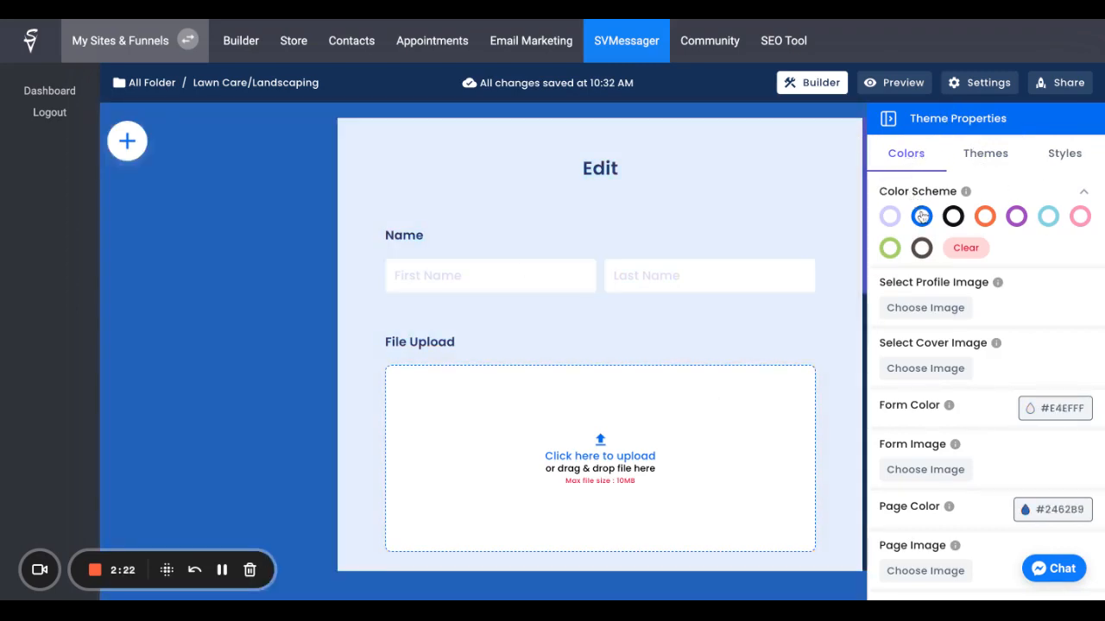
click(953, 217)
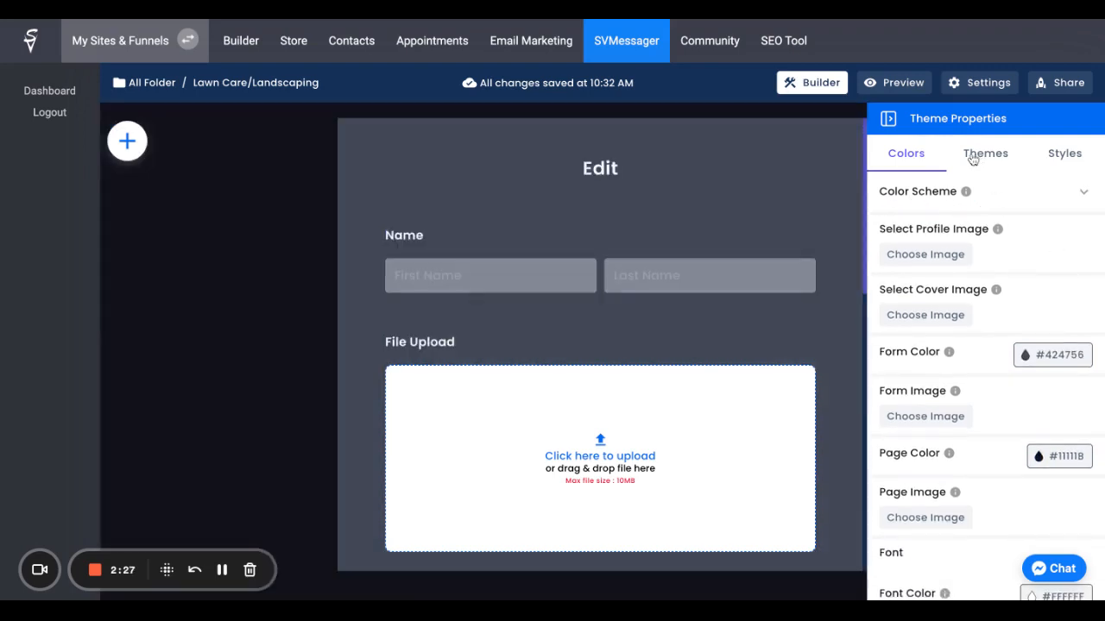
click(887, 118)
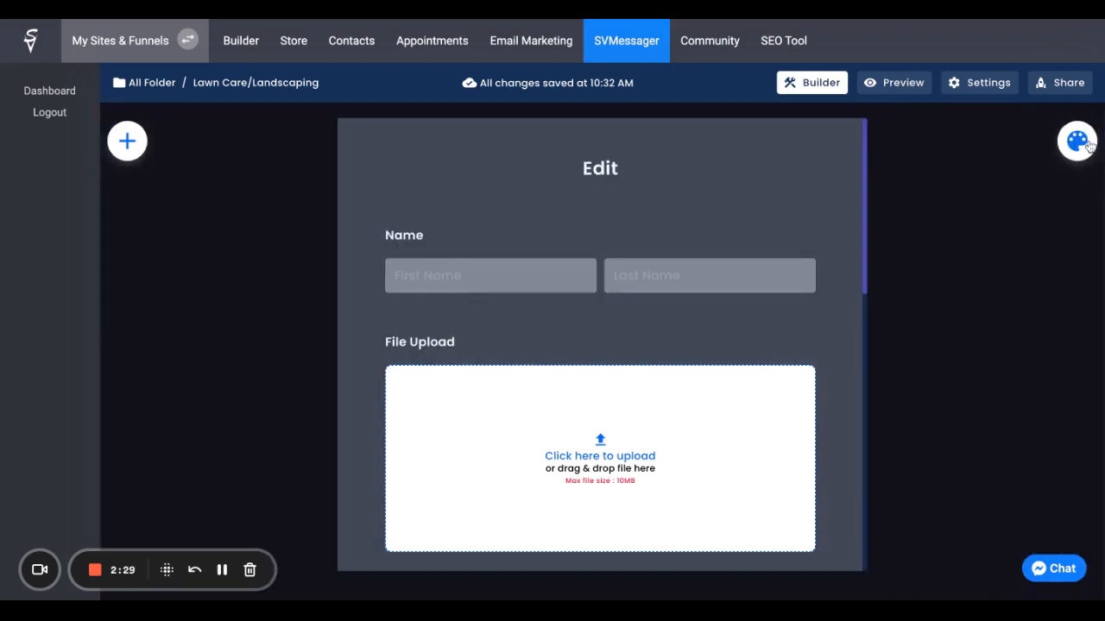
Step: Set the form theme's page colour to #0000FF
click(1078, 144)
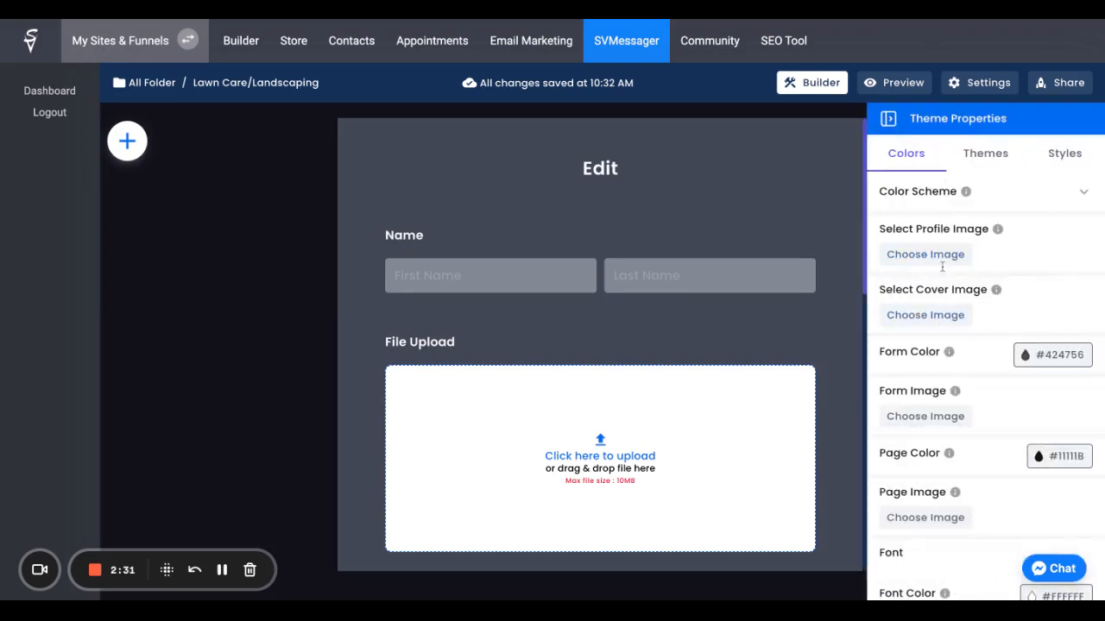
scroll(966, 357, down, 3)
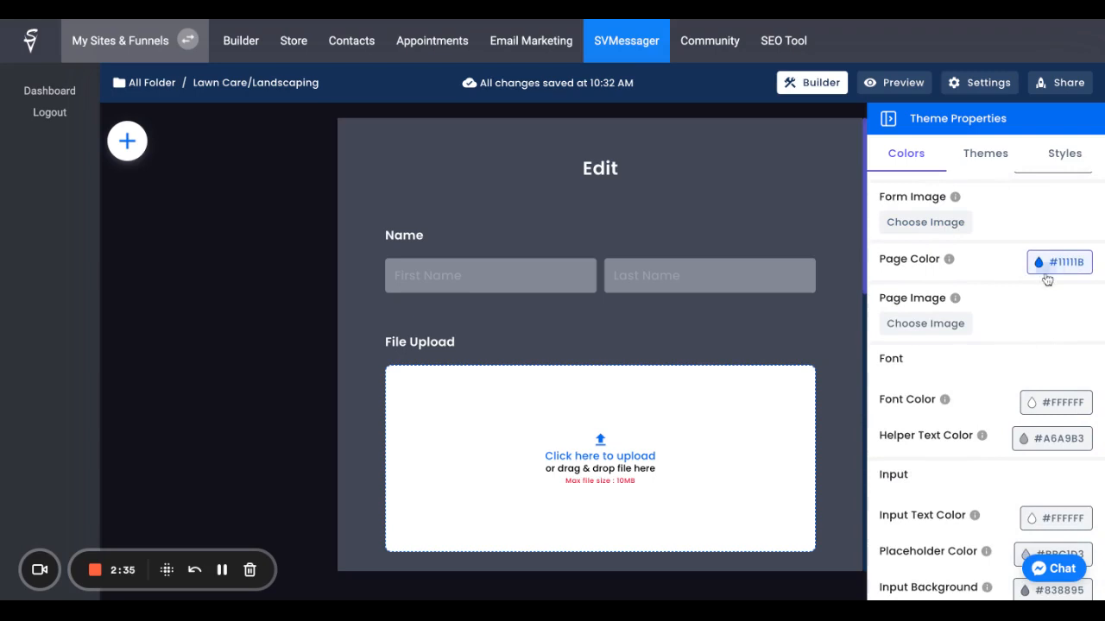
click(1046, 269)
drag(971, 390, 1083, 284)
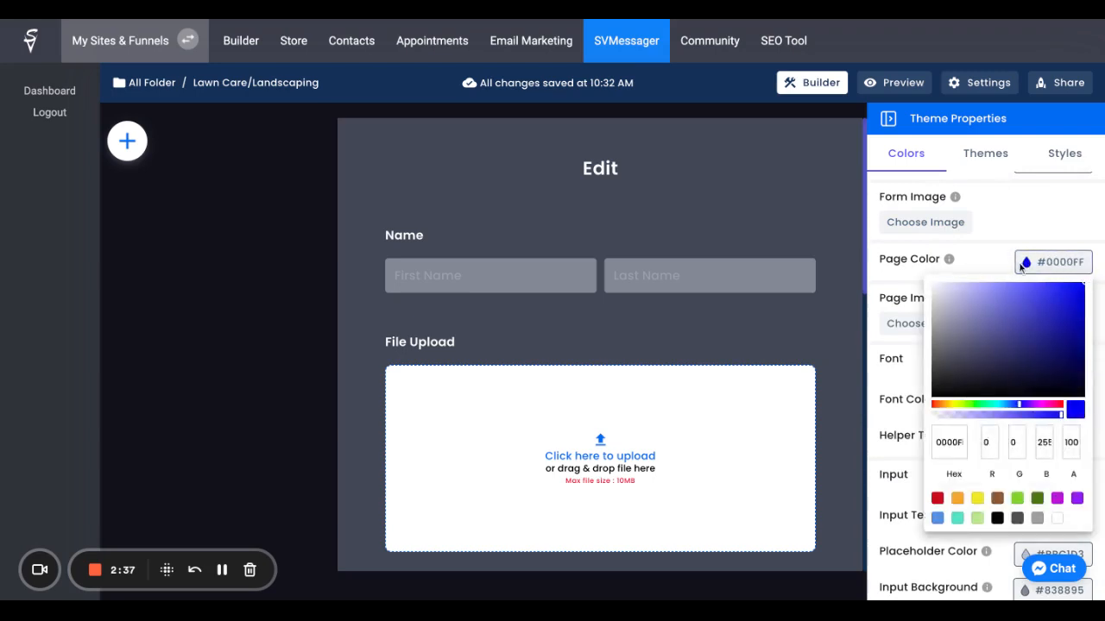
click(989, 259)
scroll(1007, 397, down, 1)
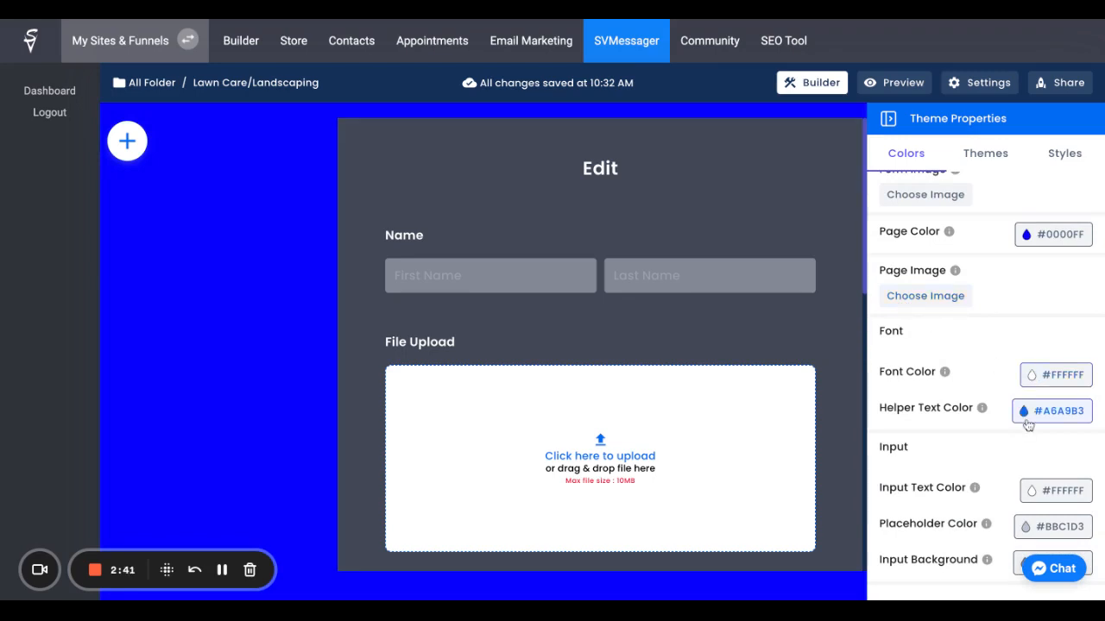
Step: Set the form colour to #000000
scroll(1030, 425, up, 5)
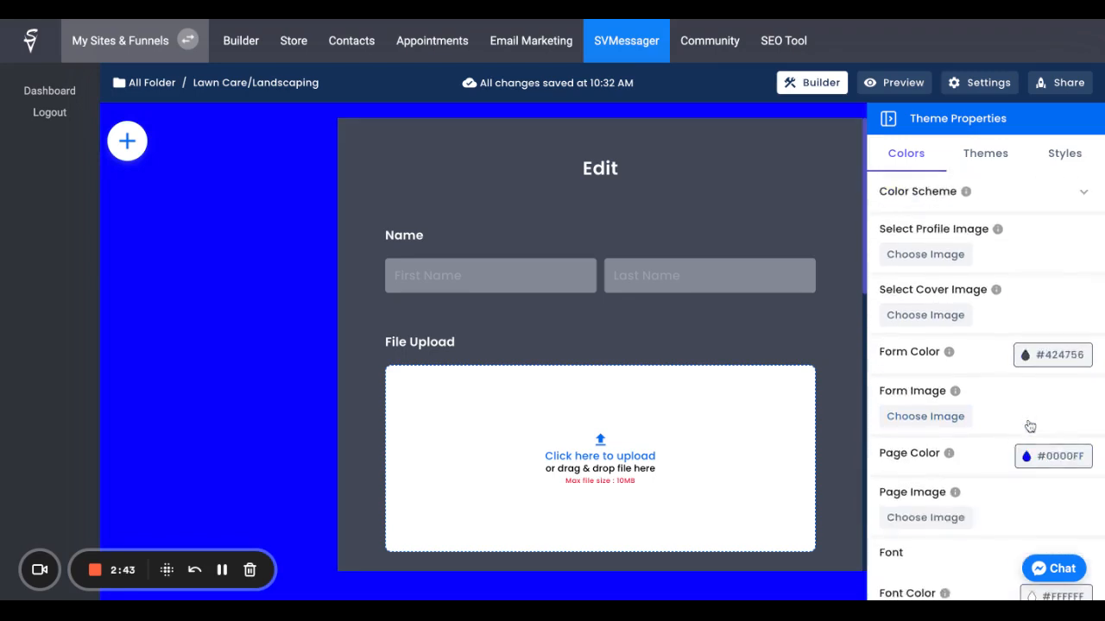
click(1026, 354)
click(988, 410)
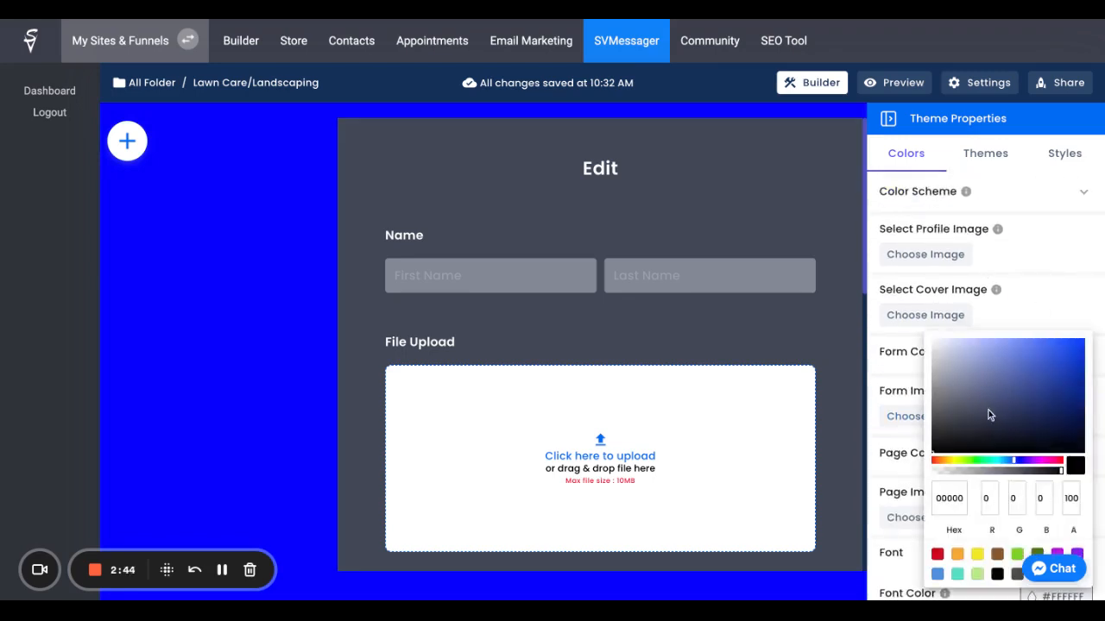
click(1048, 313)
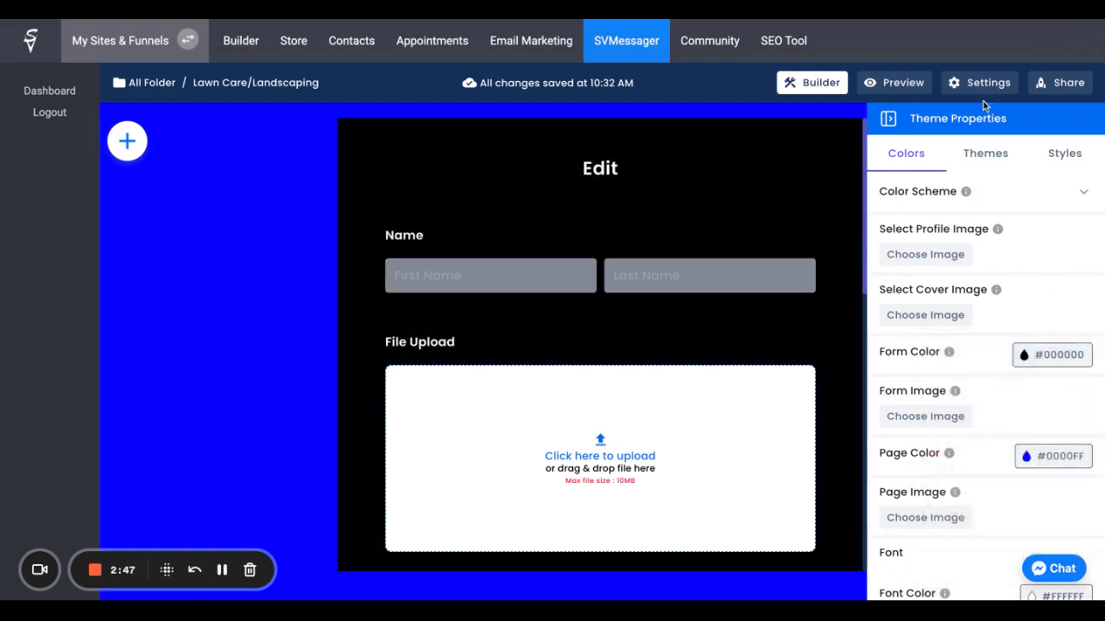
Step: Change the form's layout from Classic Form to Card Form and look through the resulting cards
click(978, 159)
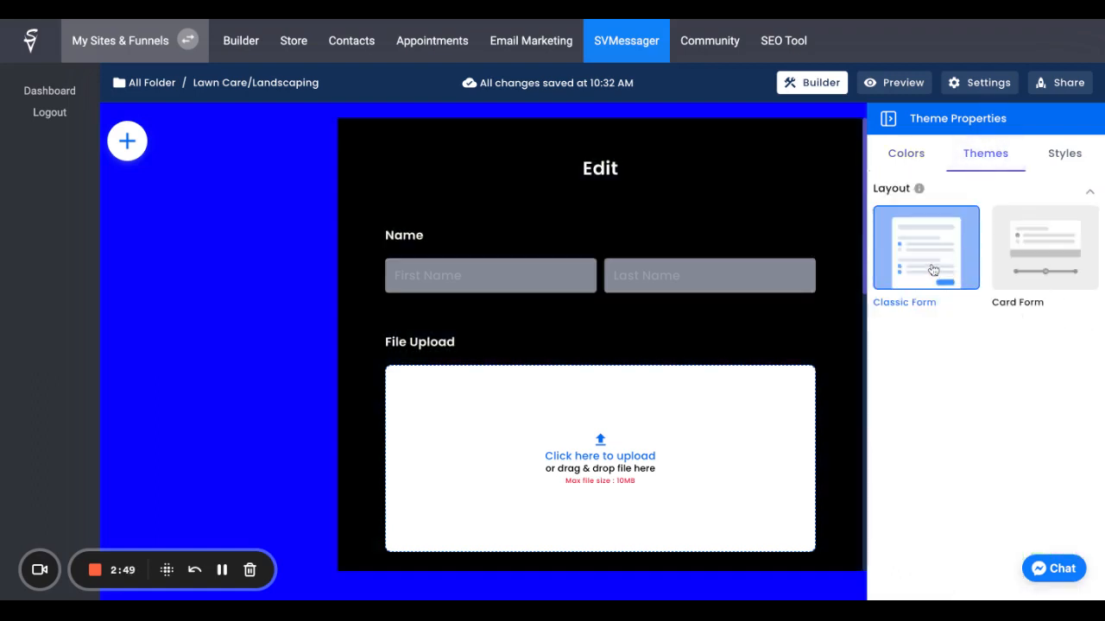
click(1044, 251)
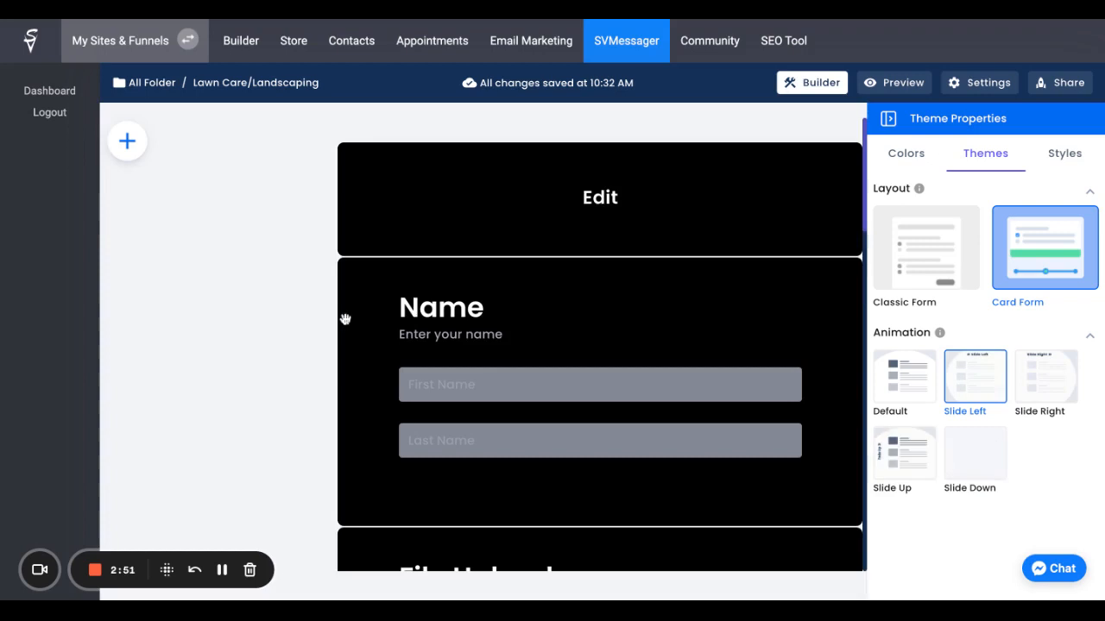
scroll(345, 320, down, 3)
scroll(346, 319, up, 2)
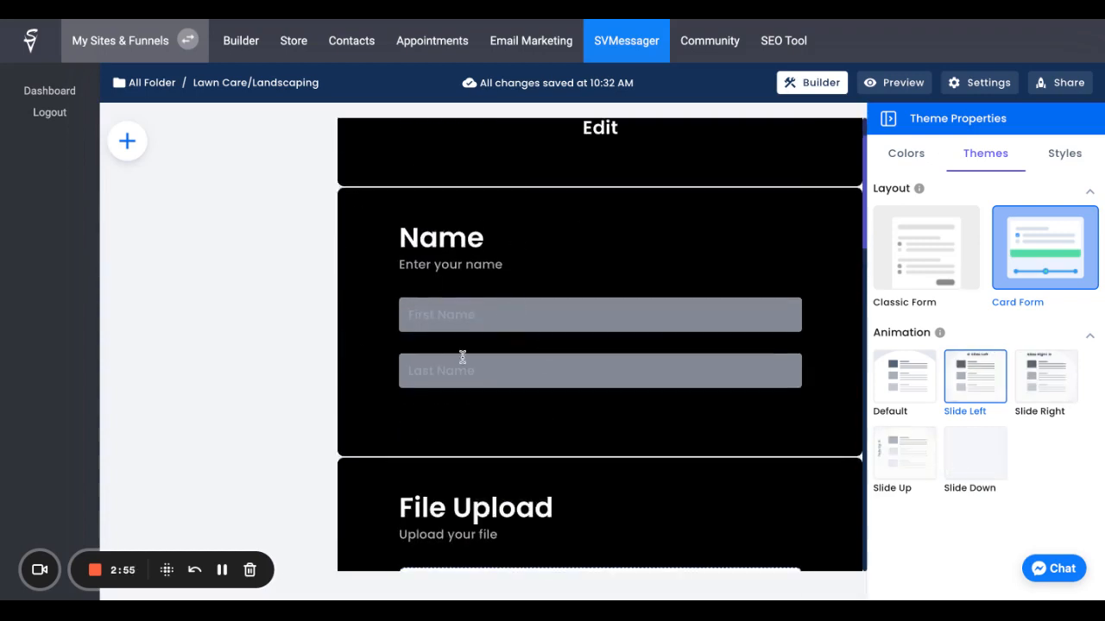
scroll(518, 337, down, 2)
scroll(518, 332, down, 3)
scroll(485, 274, up, 5)
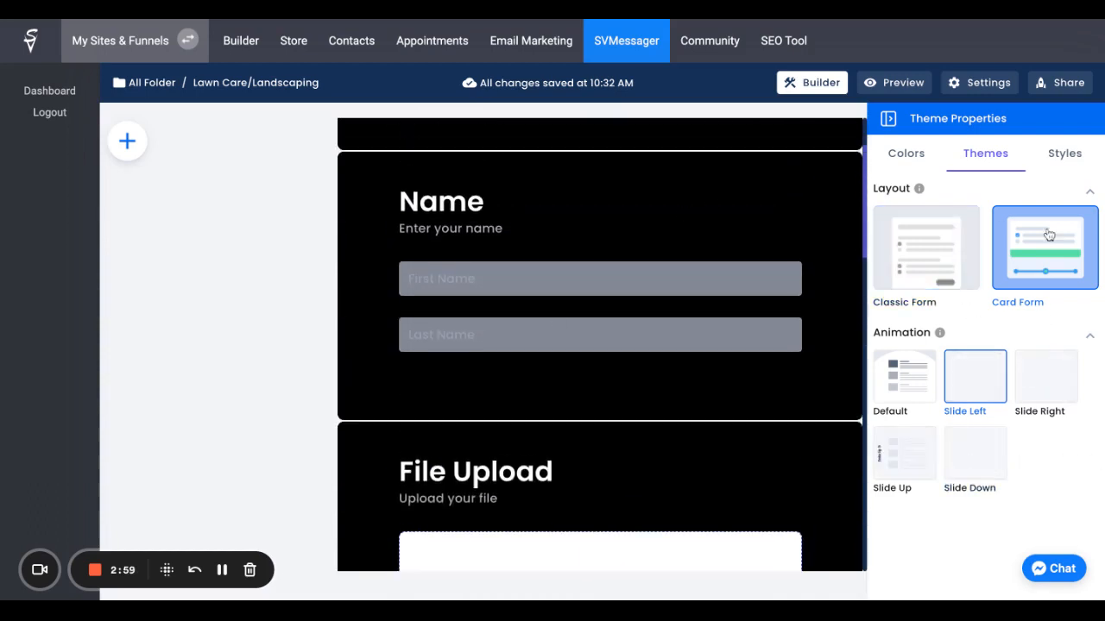
Step: Examine the theme's font, label, description and helper text sizes, and button style settings
click(1055, 159)
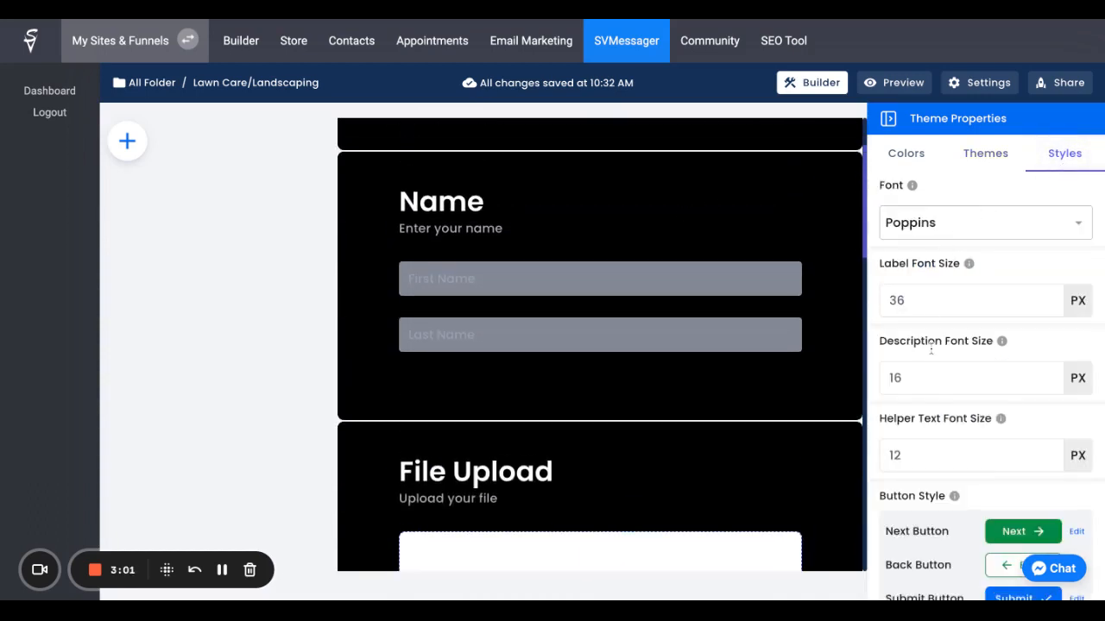
click(968, 234)
click(959, 177)
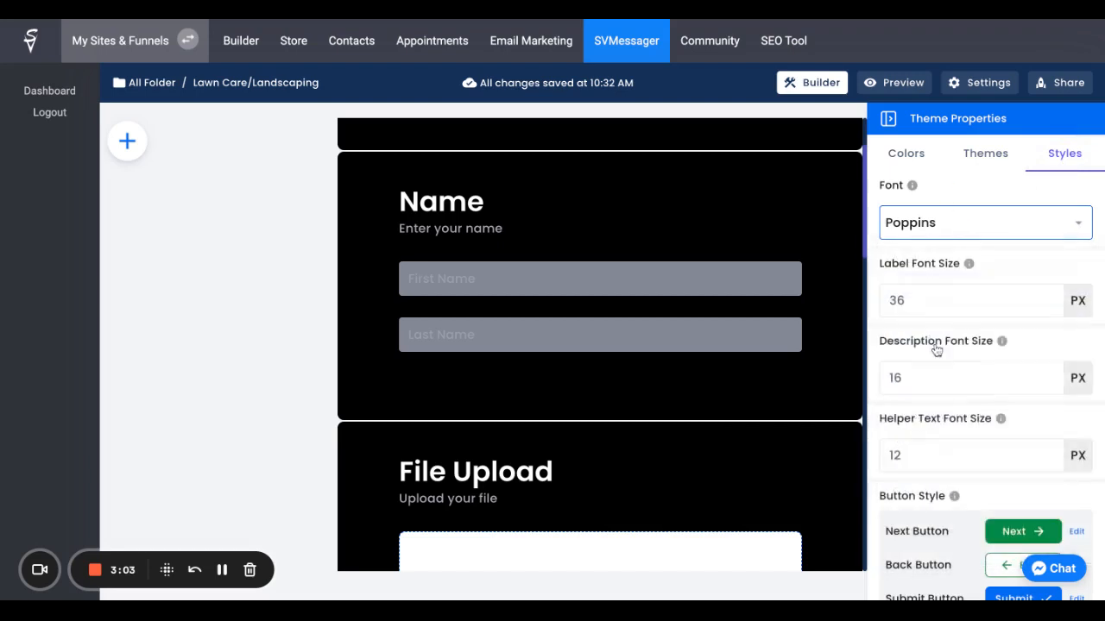
click(939, 302)
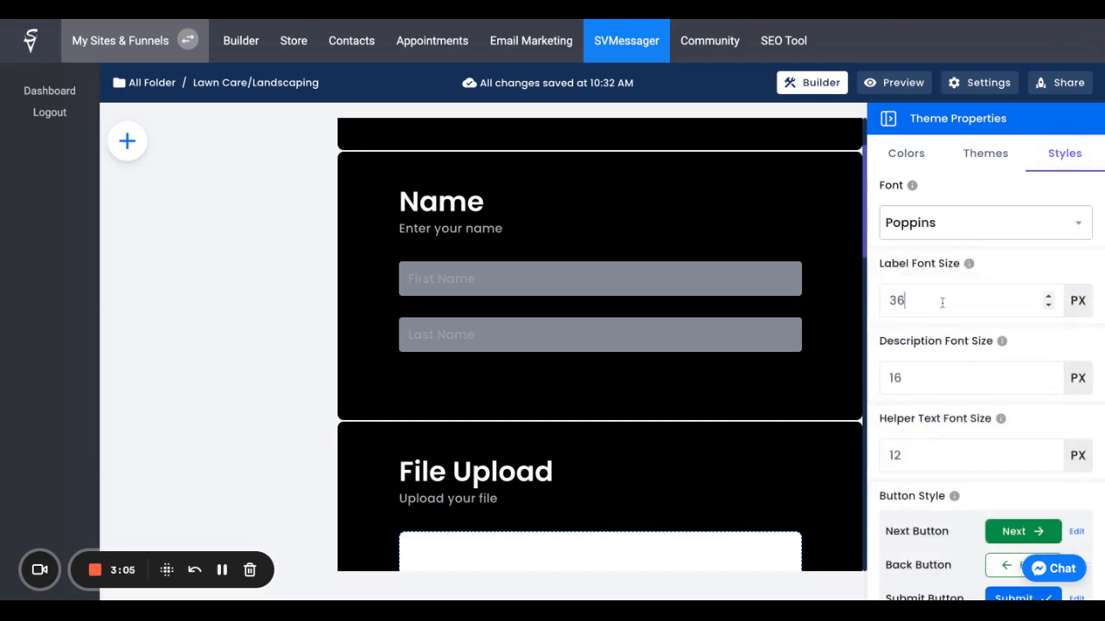
scroll(949, 371, down, 1)
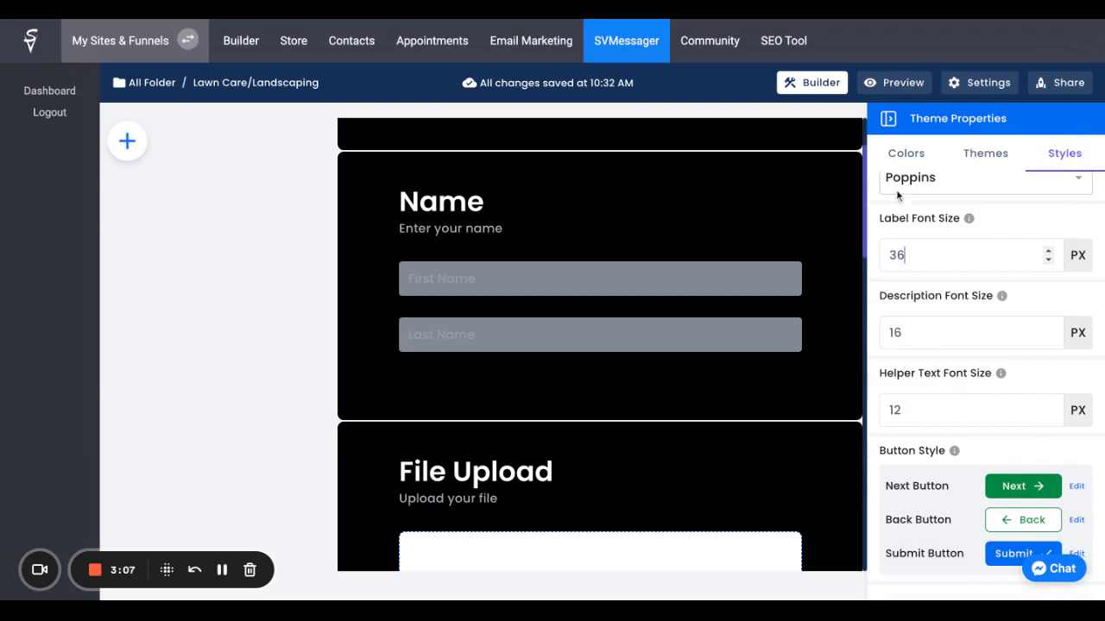
Step: Apply the light lavender colour scheme to the card form
click(916, 151)
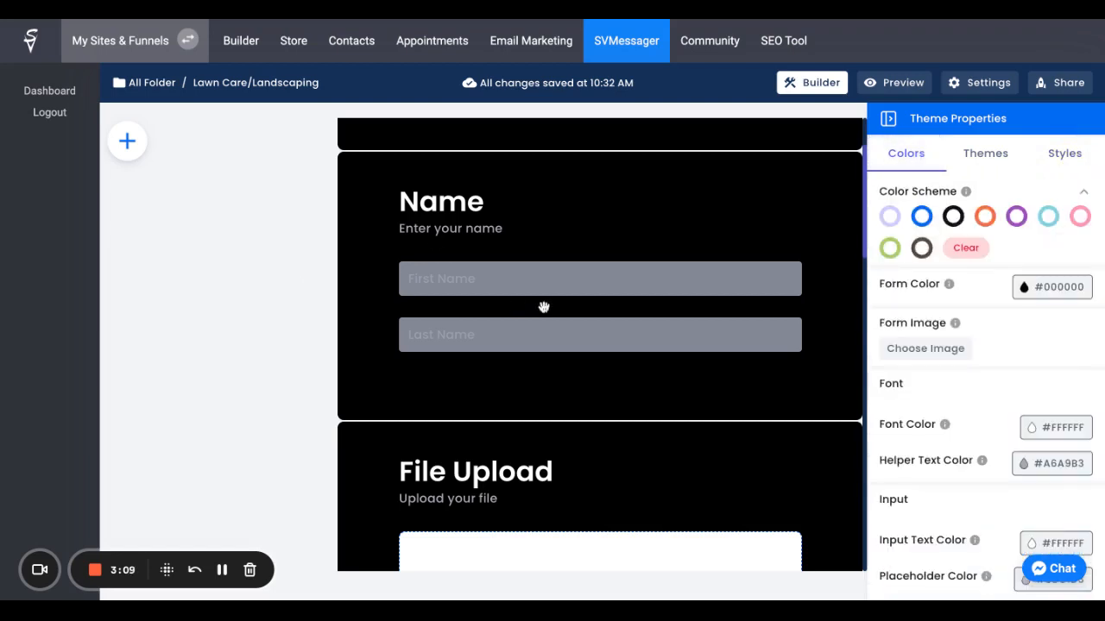
scroll(624, 248, up, 1)
click(889, 215)
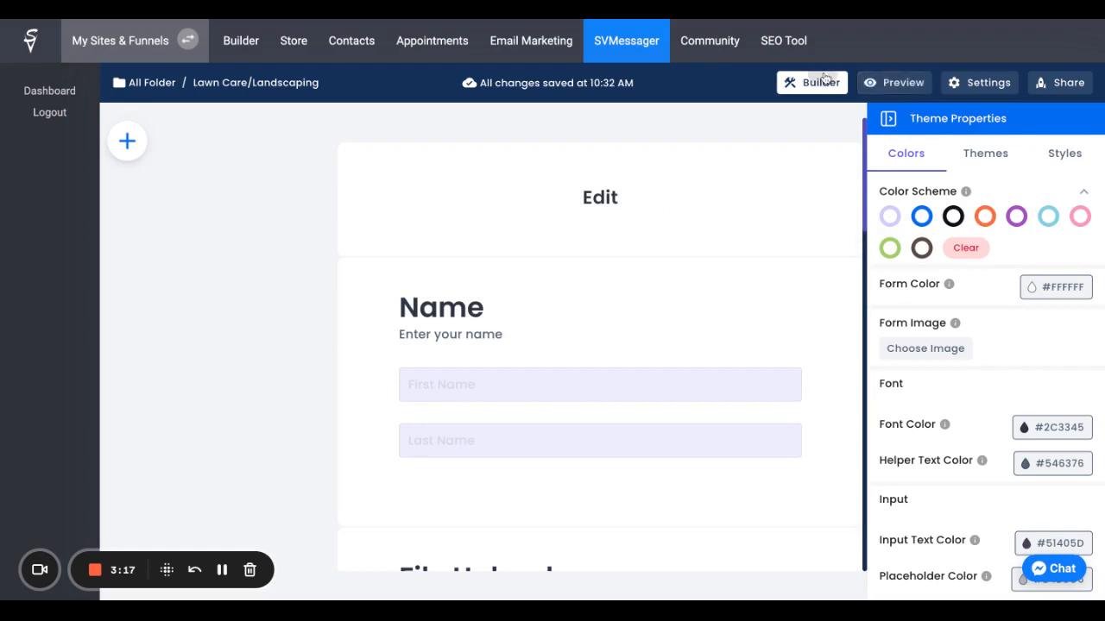
Step: Open the form's settings and clear the form title
click(975, 90)
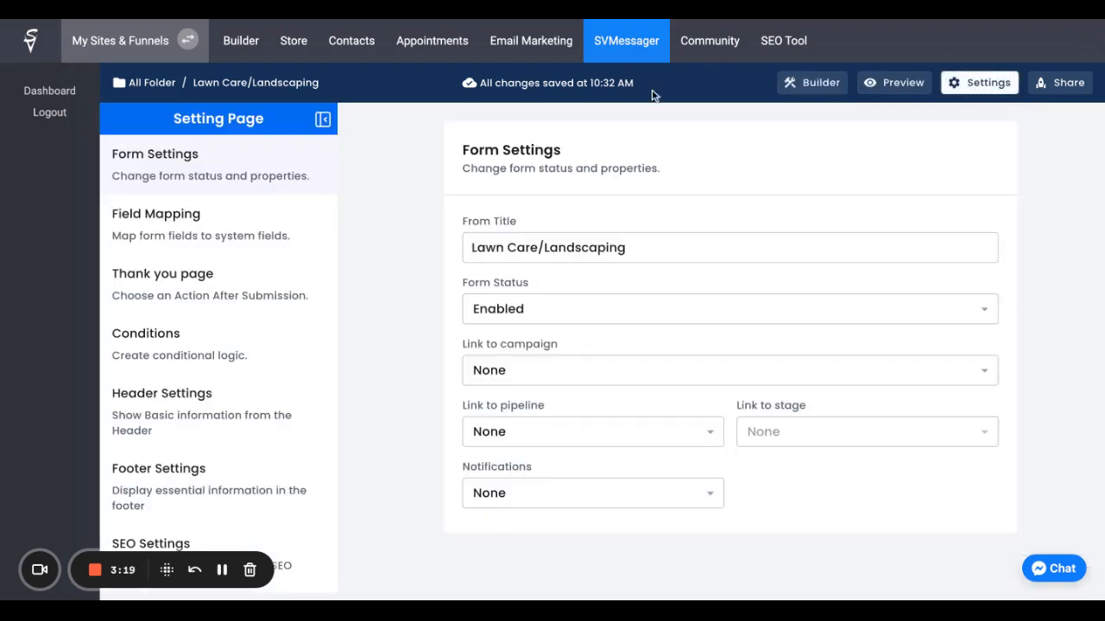
click(652, 249)
drag(652, 248, 386, 237)
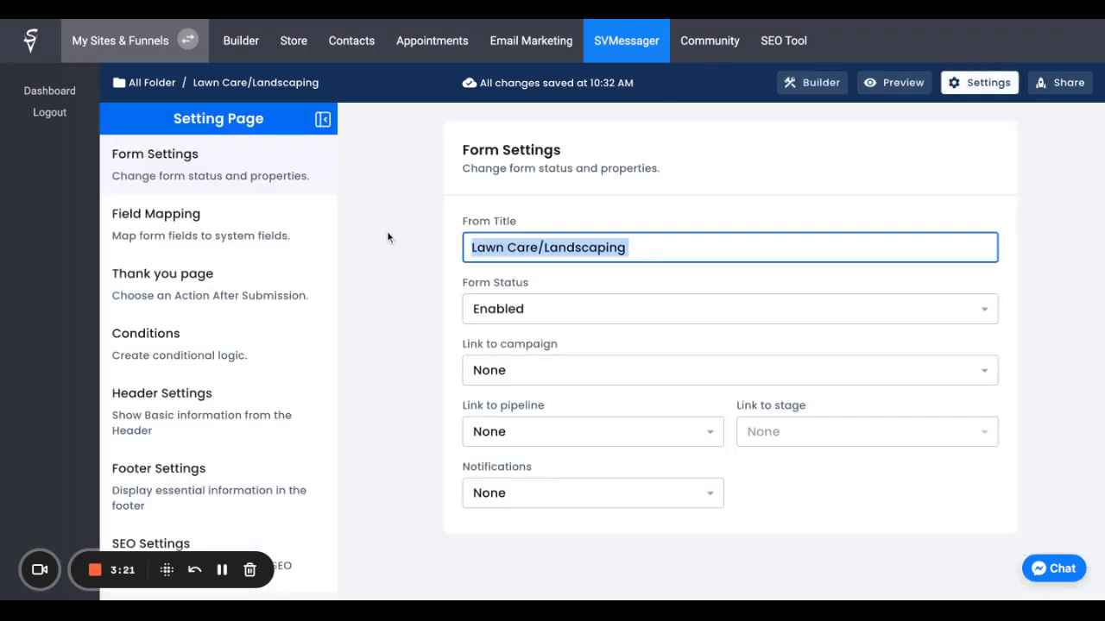
key(BackSpace)
Step: Review the available choices for form status, pipeline link, stage link and notifications, keeping the status Enabled and the pipeline None
click(490, 306)
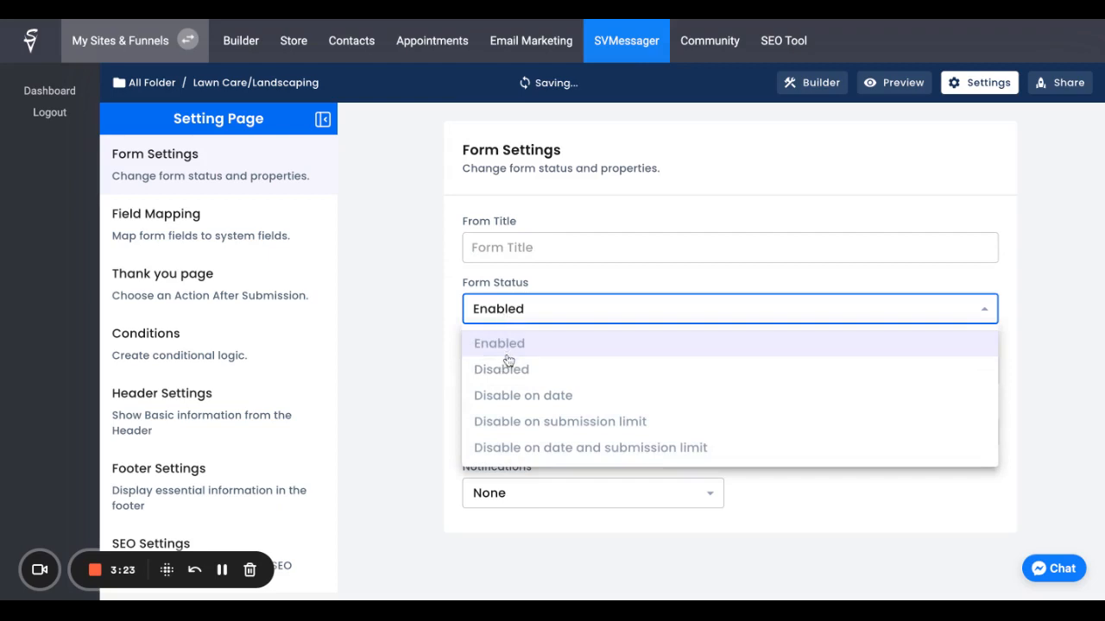
click(508, 352)
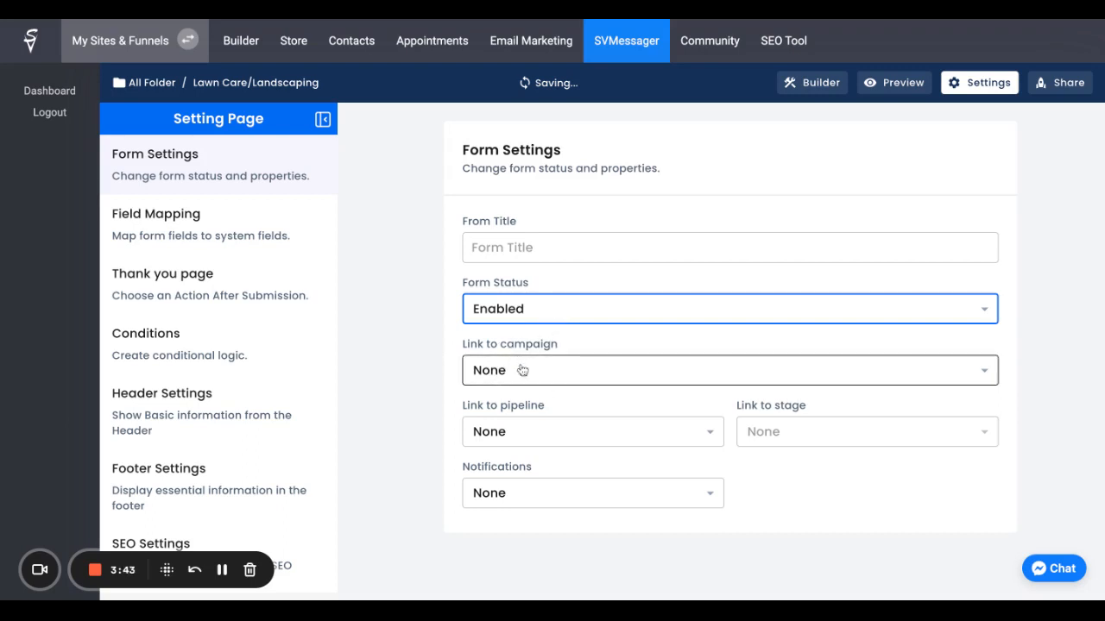
click(509, 437)
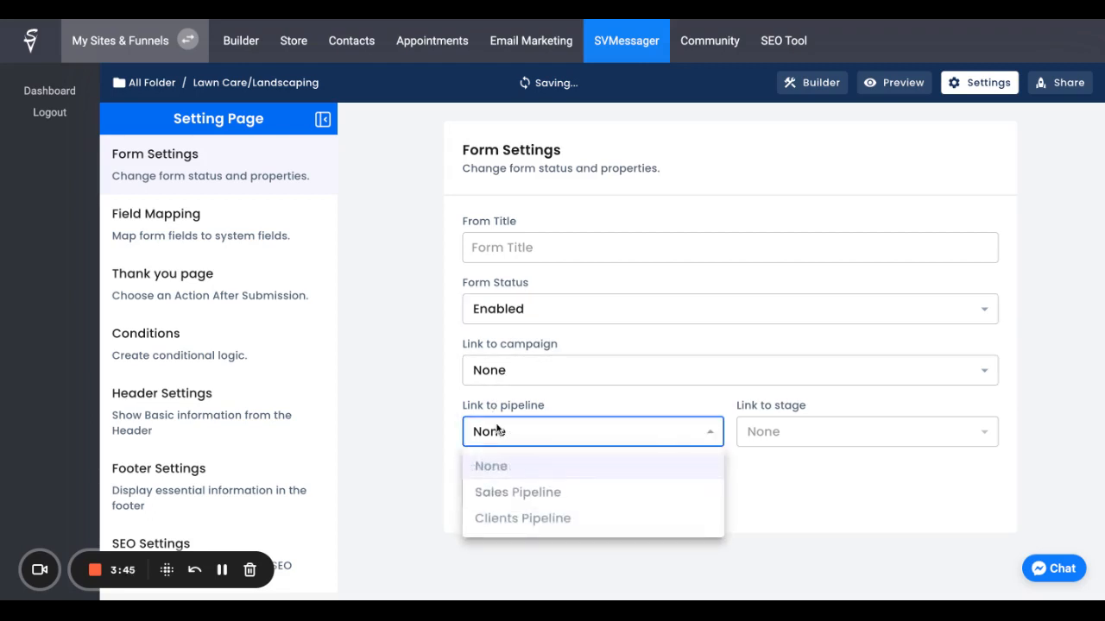
click(603, 465)
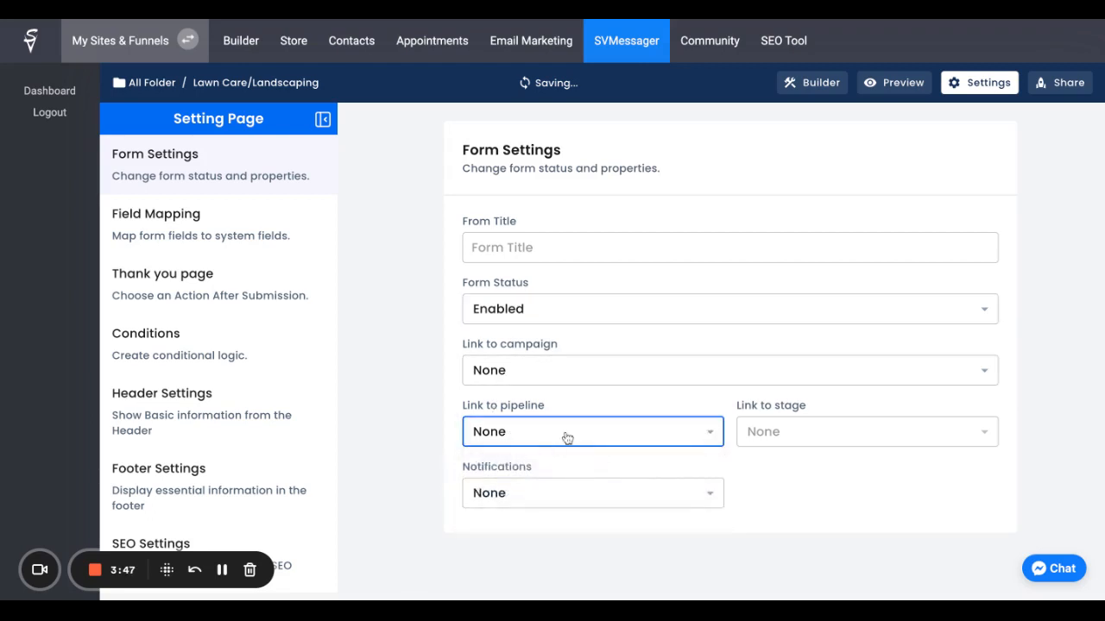
click(753, 431)
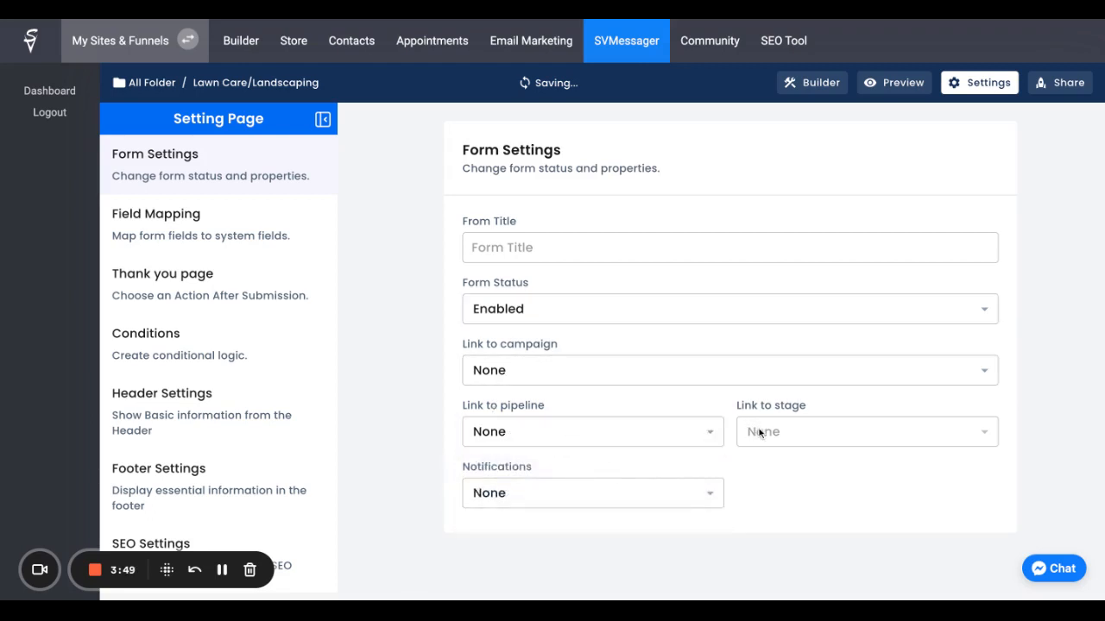
click(647, 498)
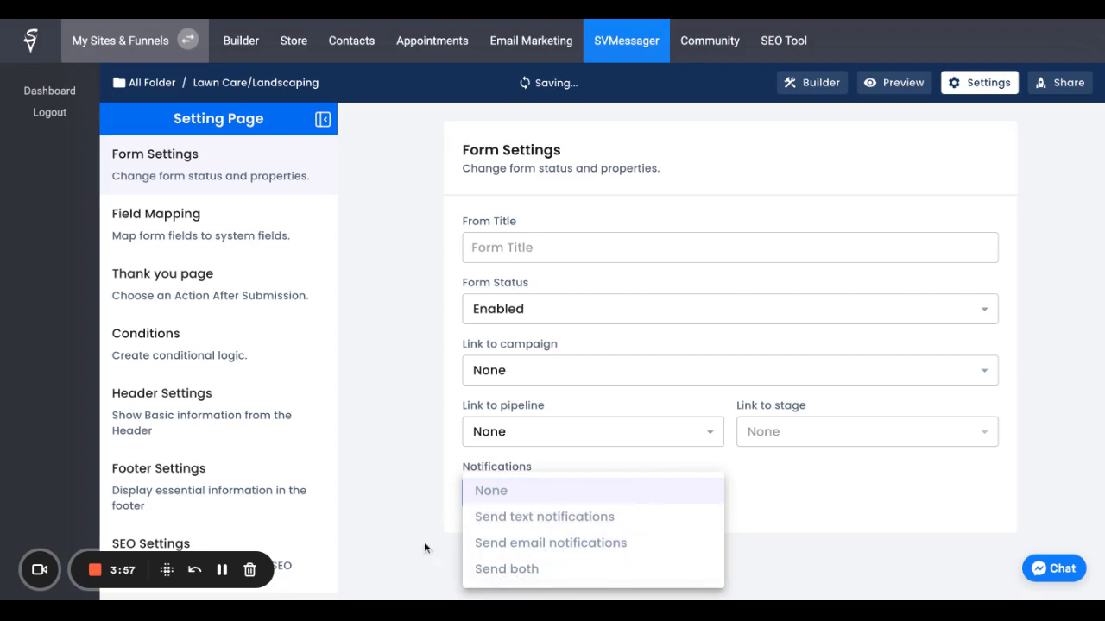
click(410, 322)
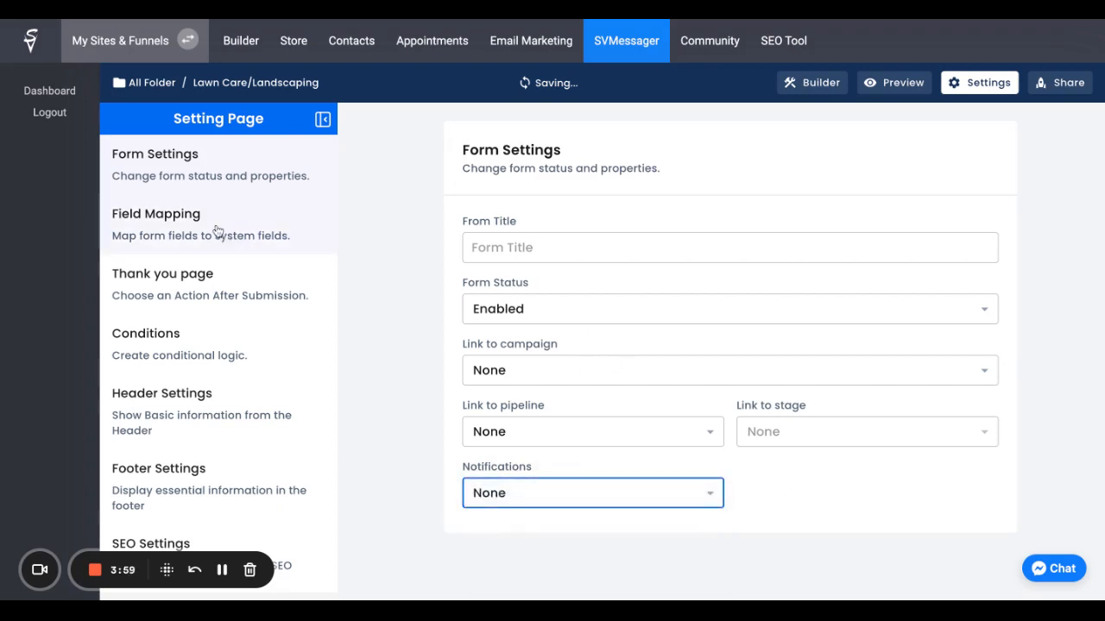
Step: In the field mapping settings, map the form's Name field to the First Name contact field
click(135, 221)
click(955, 341)
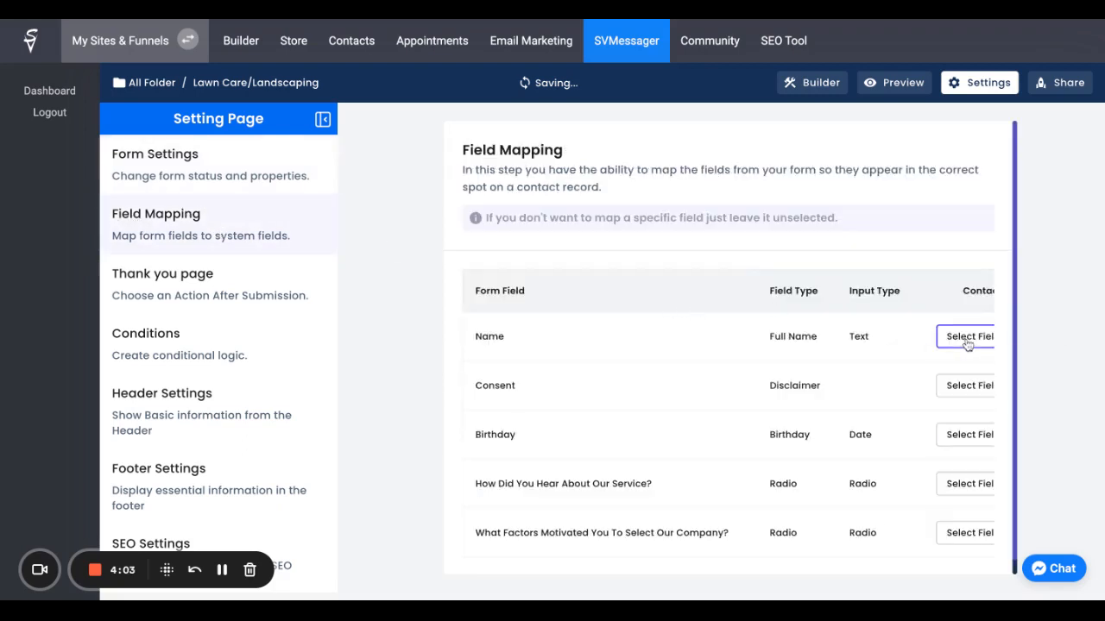
click(930, 398)
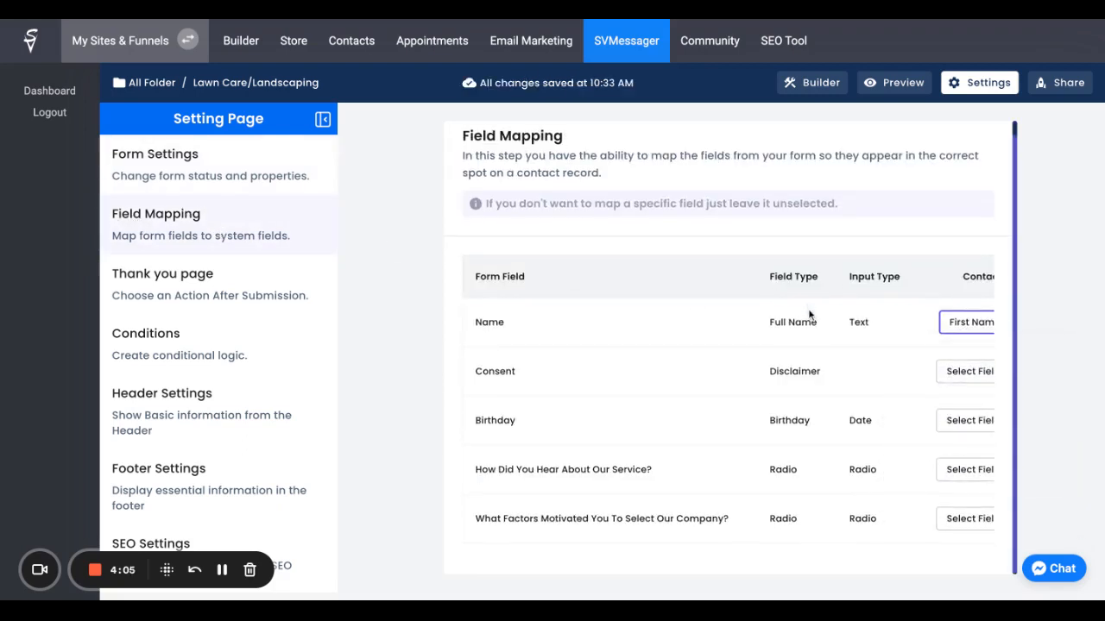
Step: Map the form's Birthday field to the Birth Date contact field
click(474, 424)
double_click(474, 424)
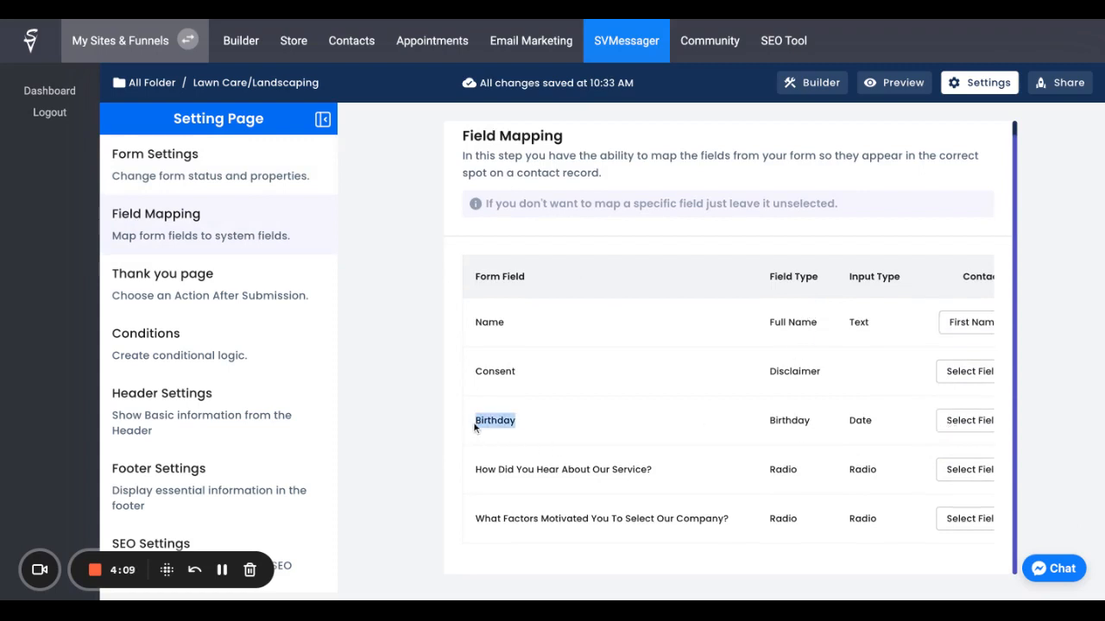
click(963, 423)
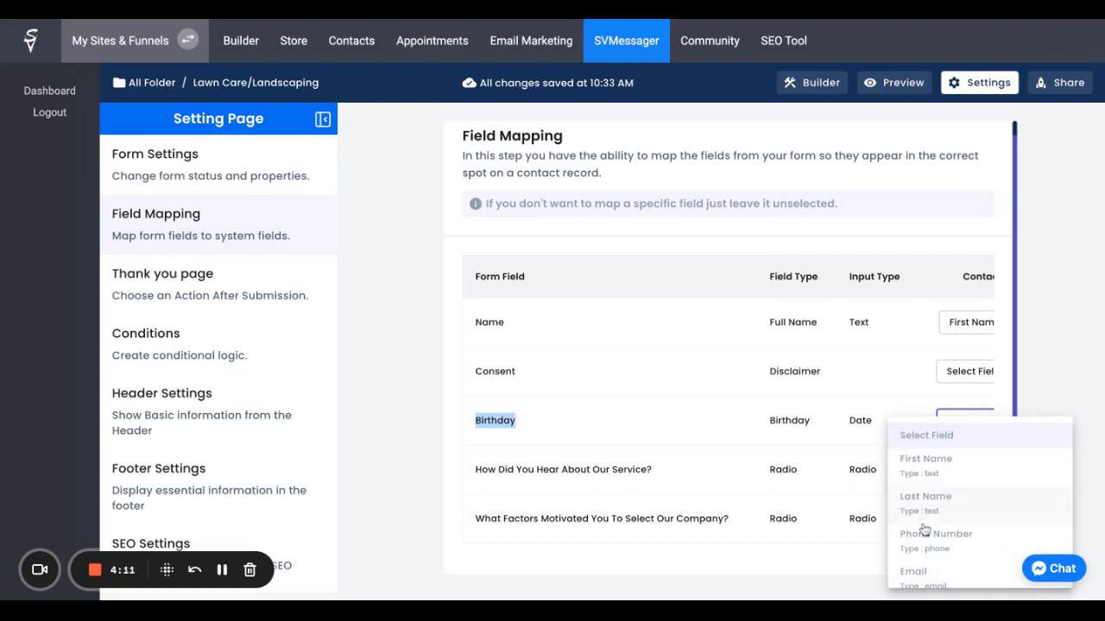
scroll(920, 524, down, 5)
scroll(924, 530, down, 2)
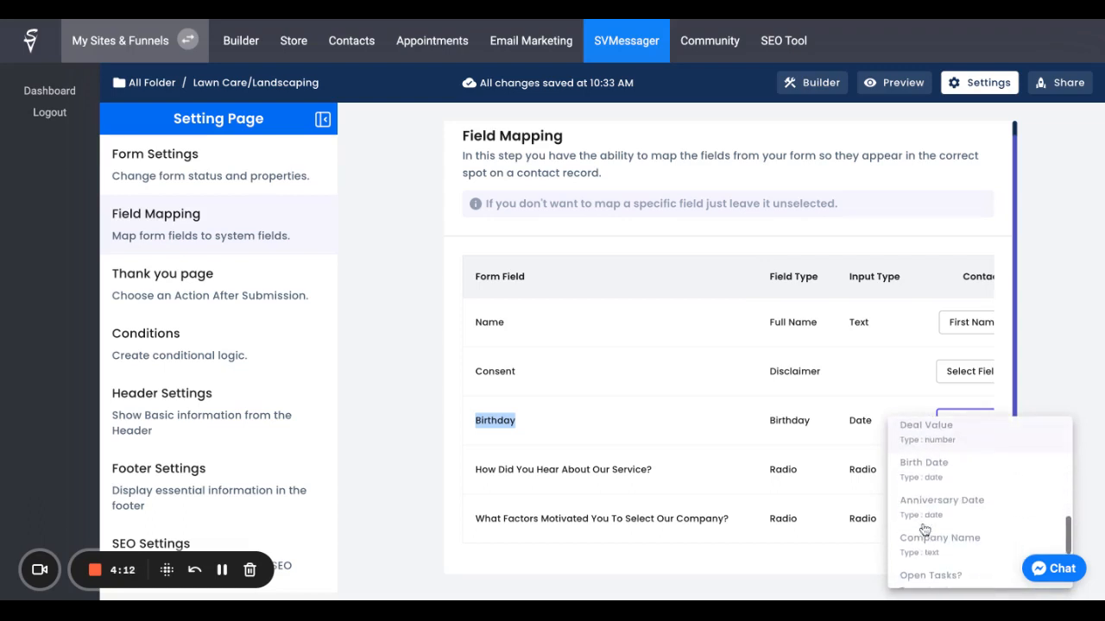
click(942, 471)
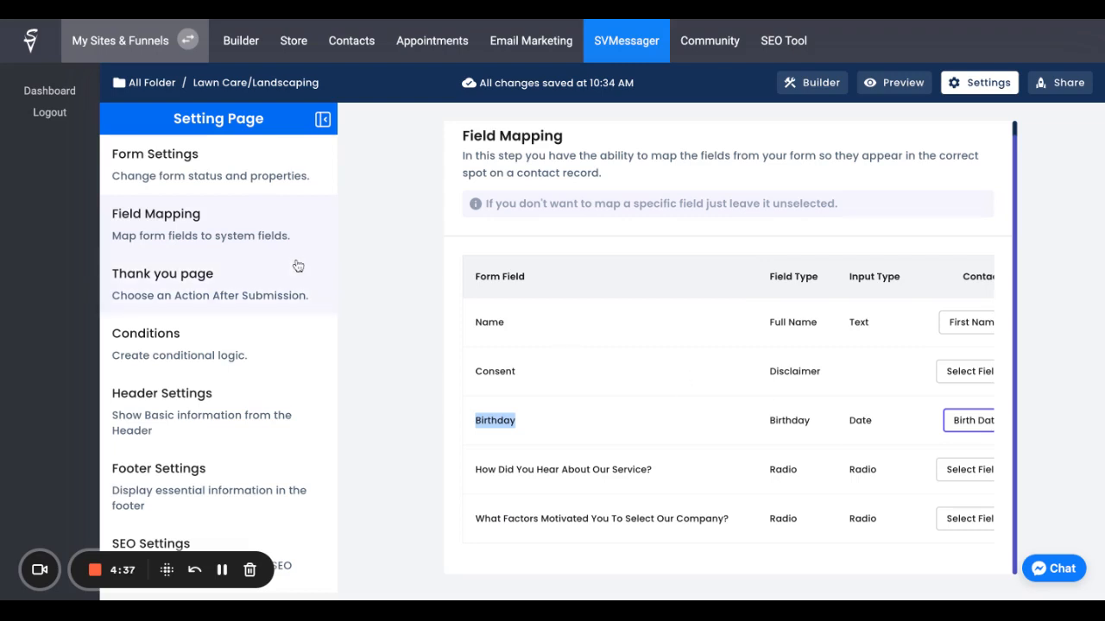
Step: Review the thank-you page options, the conditions, and the header and footer settings of the form
click(270, 285)
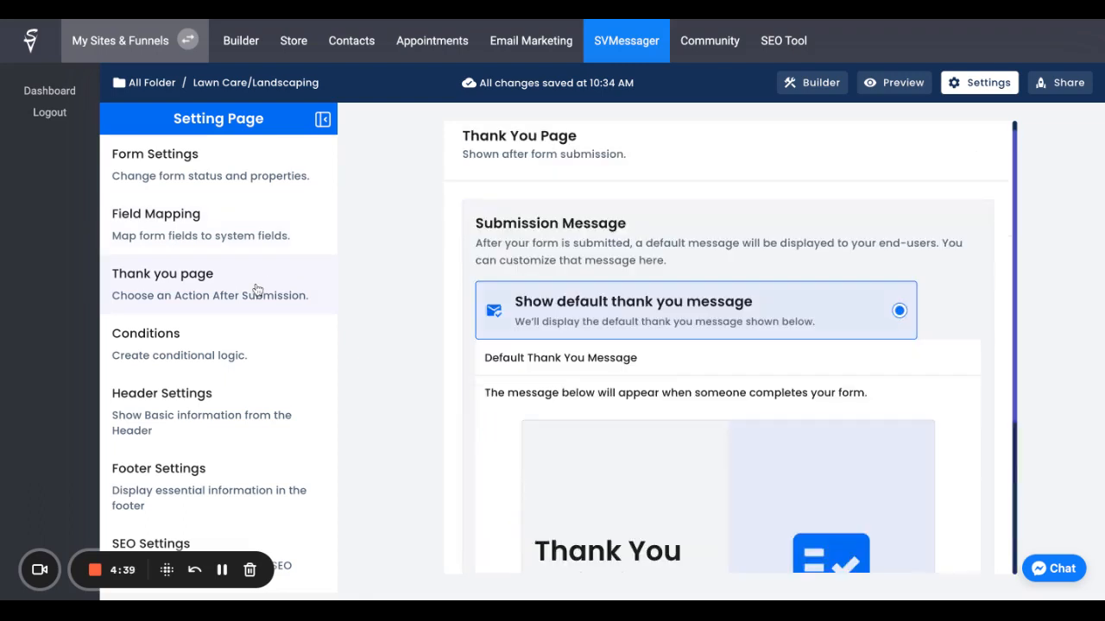
scroll(624, 294, down, 5)
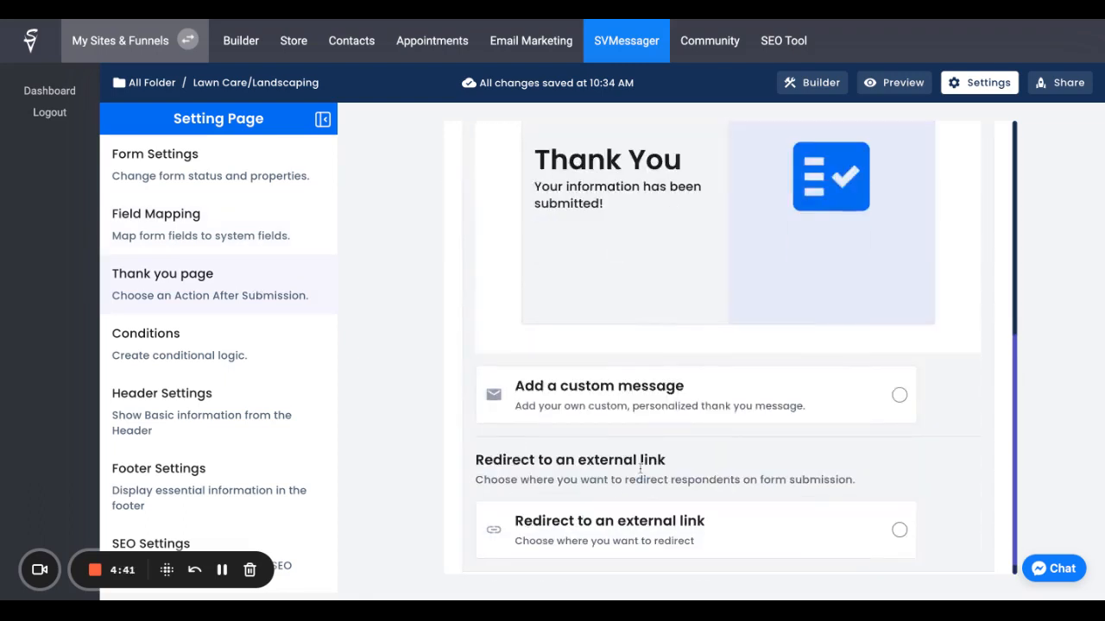
scroll(639, 457, down, 1)
click(199, 347)
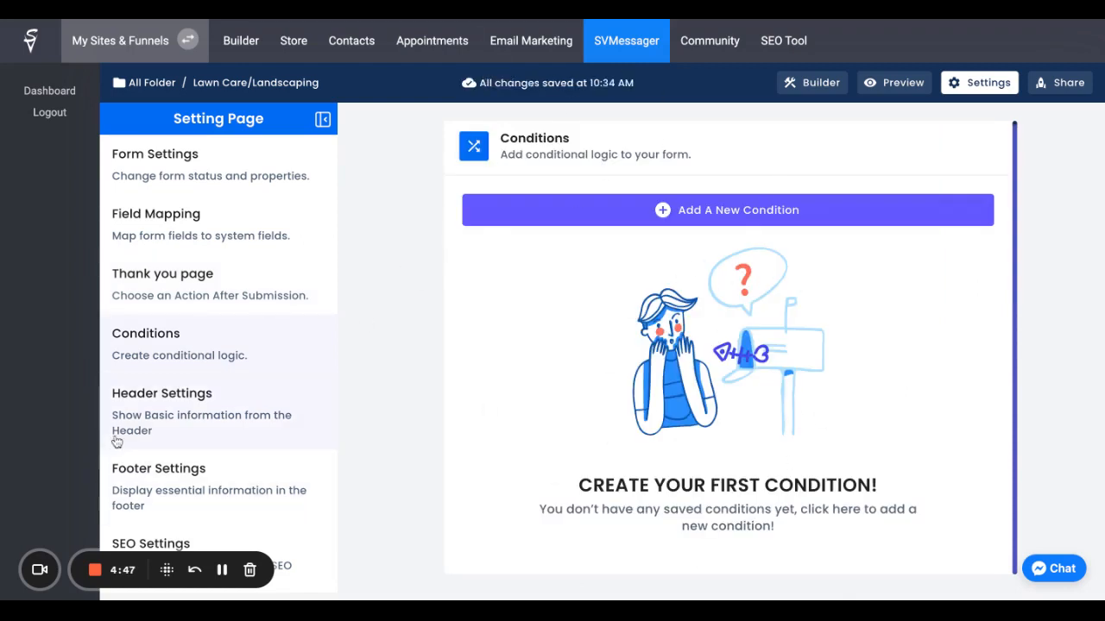
click(138, 419)
click(189, 491)
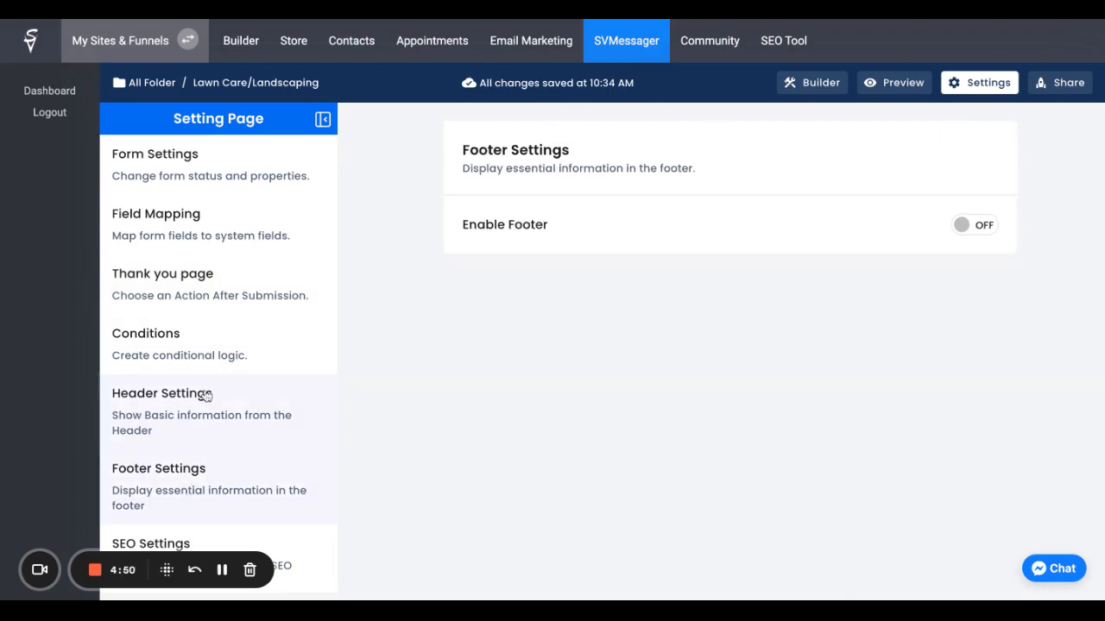
Step: Enable noindex in the form's SEO settings, leaving author and description empty, and return to the general form settings
click(286, 561)
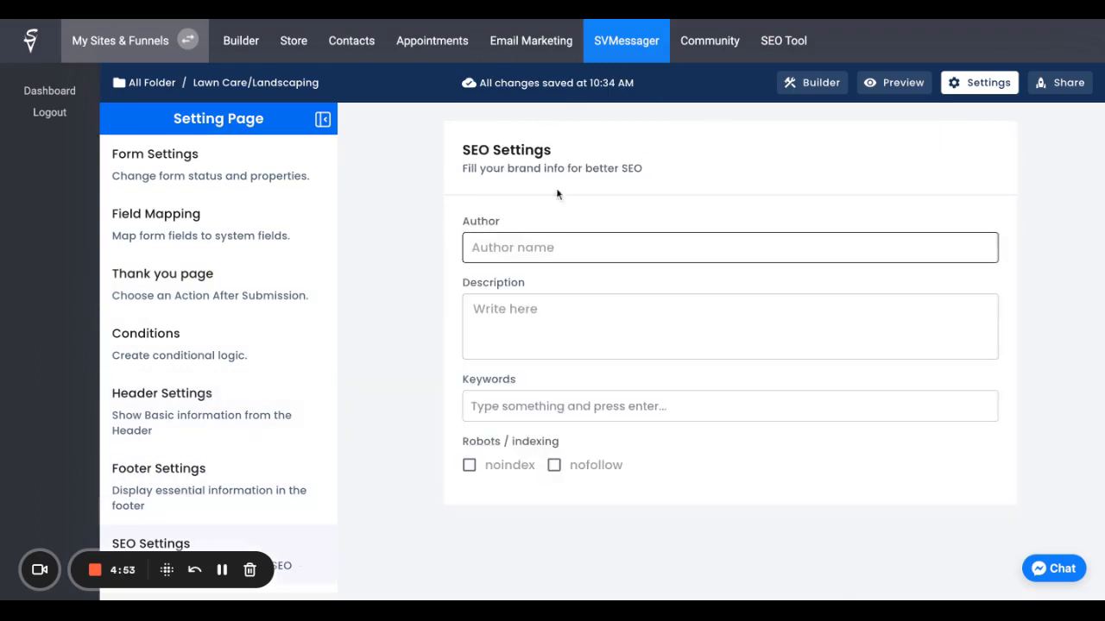
click(545, 246)
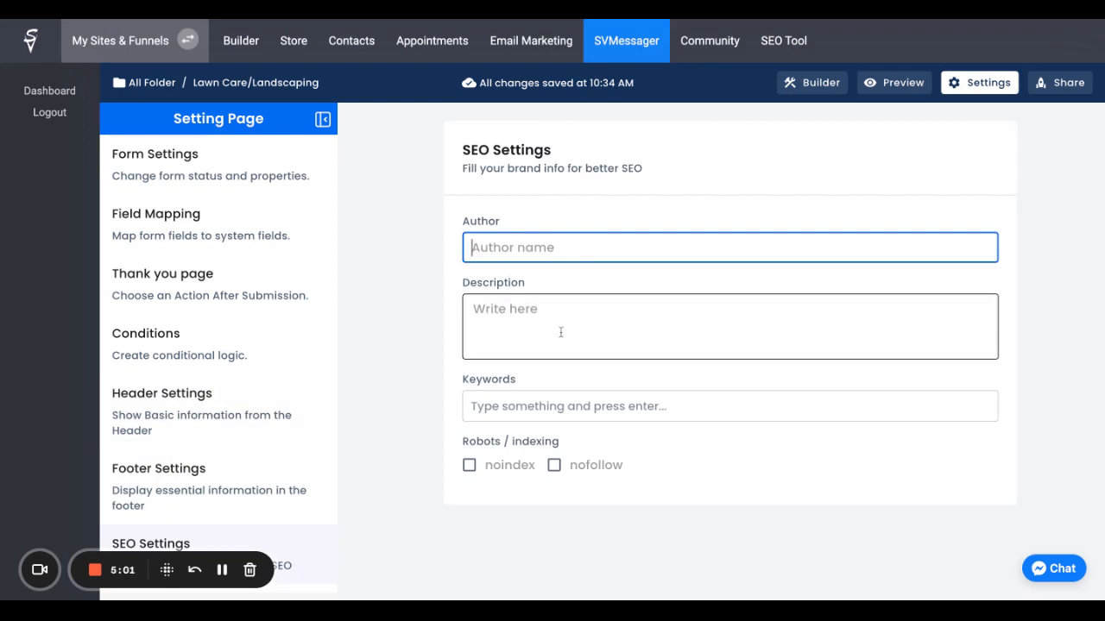
click(468, 465)
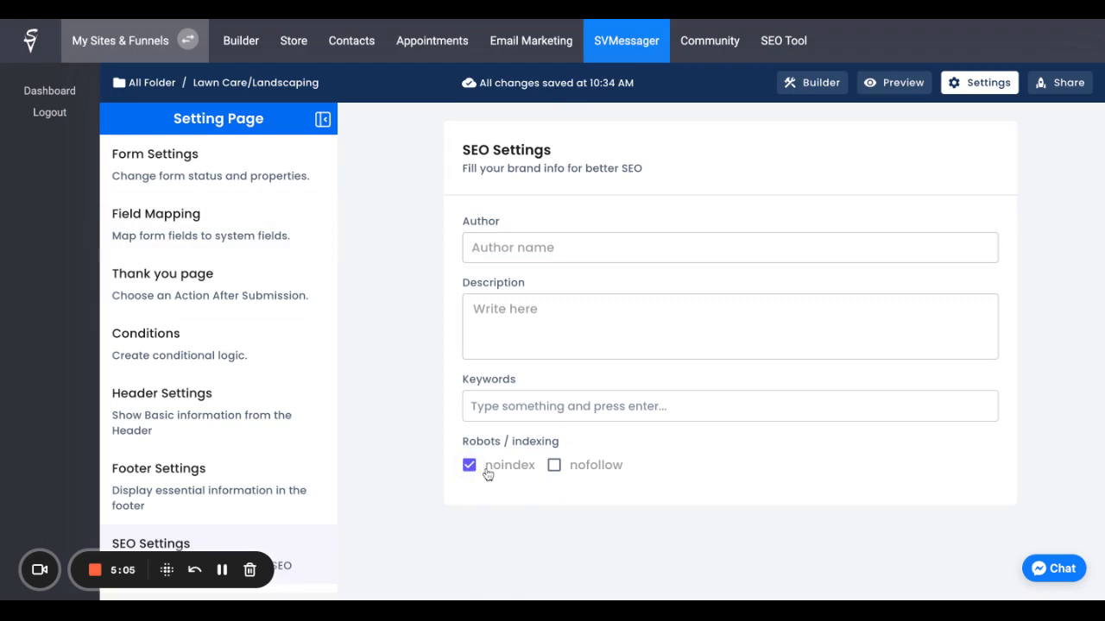
click(186, 155)
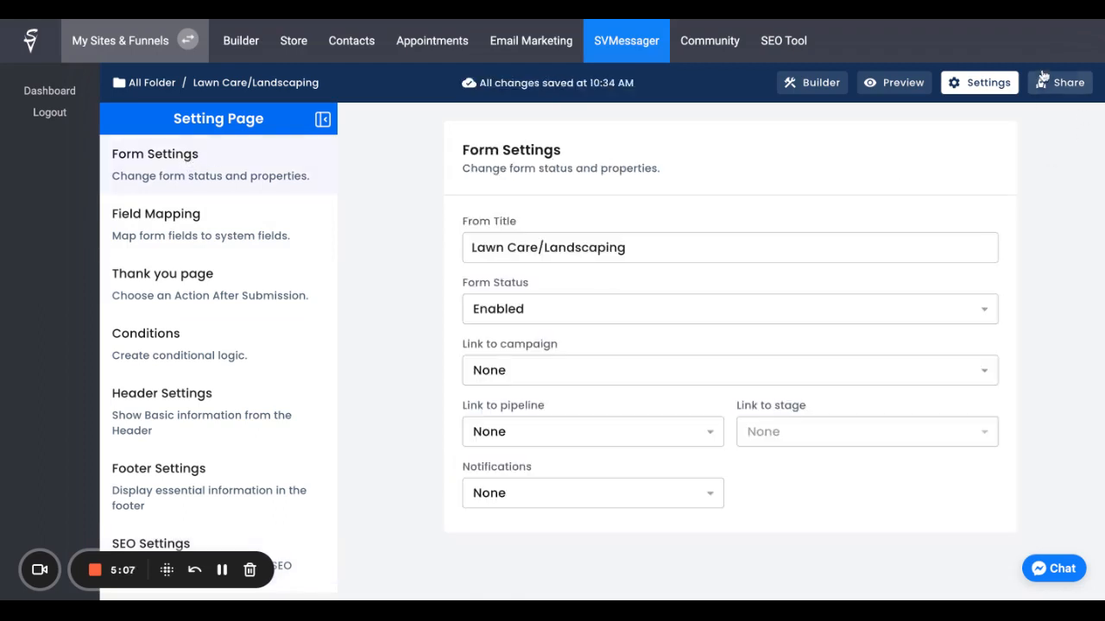
Step: Open the form's sharing options and examine the public link, the iframe code and the web page embed types
click(1049, 86)
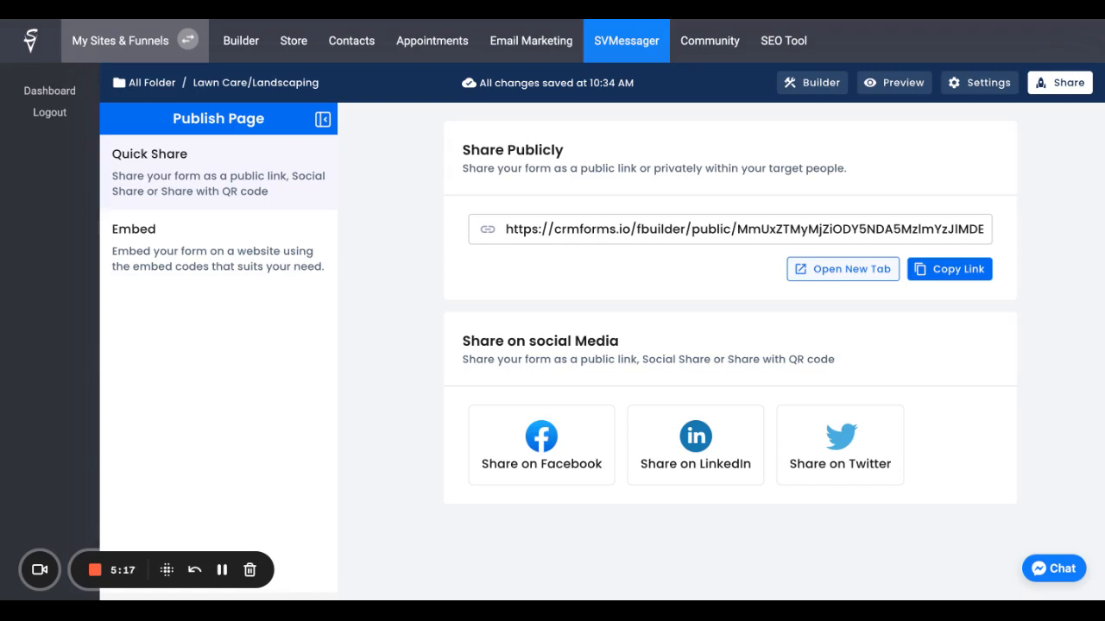
click(145, 263)
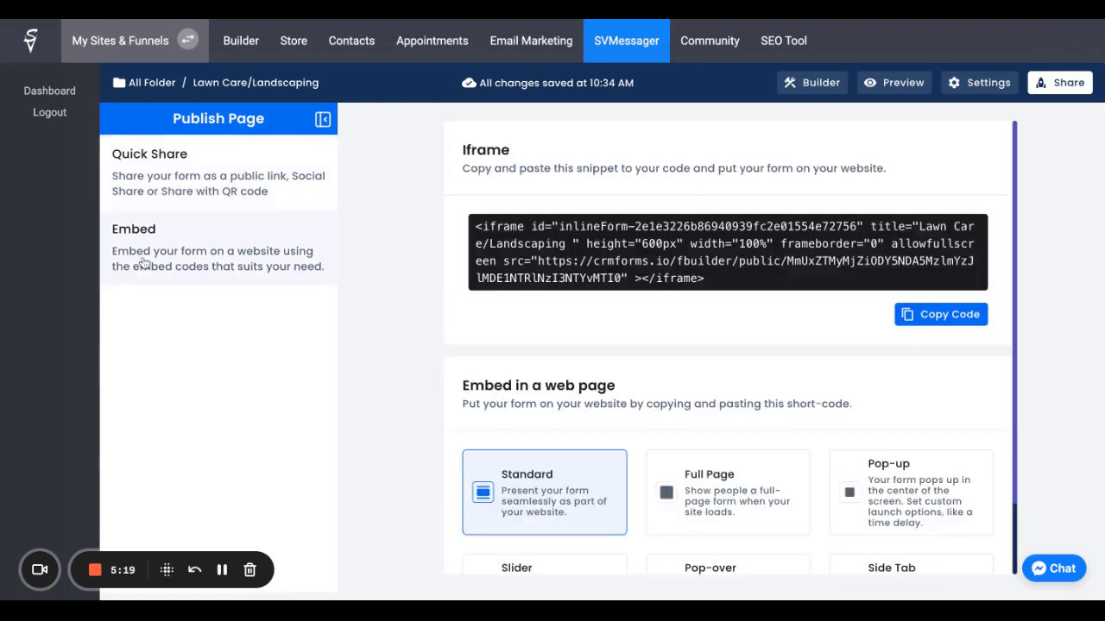
double_click(462, 150)
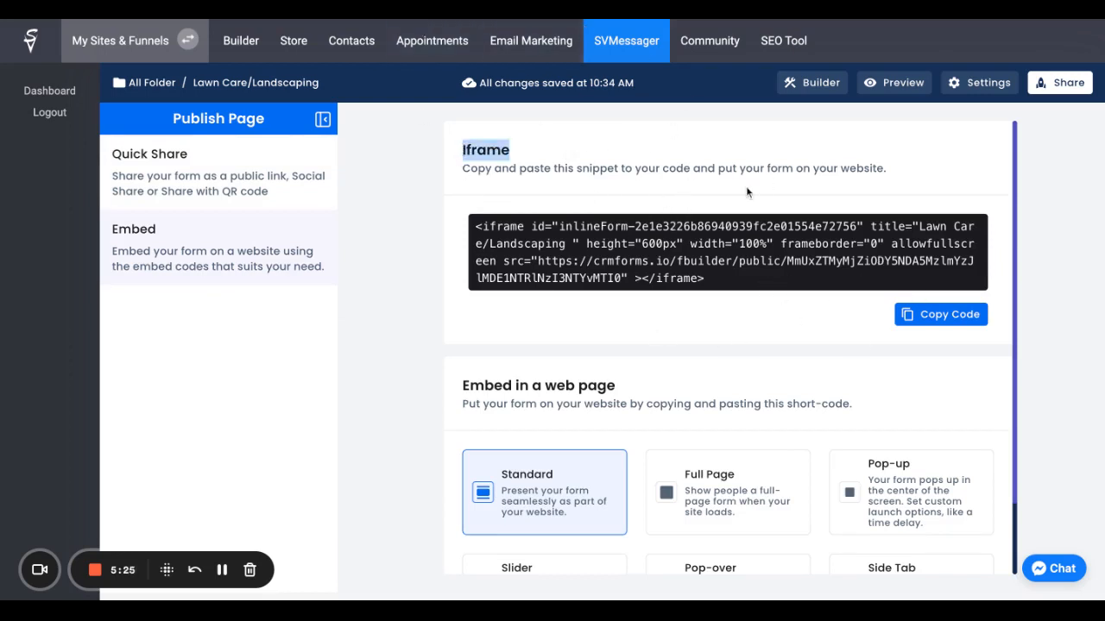
scroll(703, 219, down, 1)
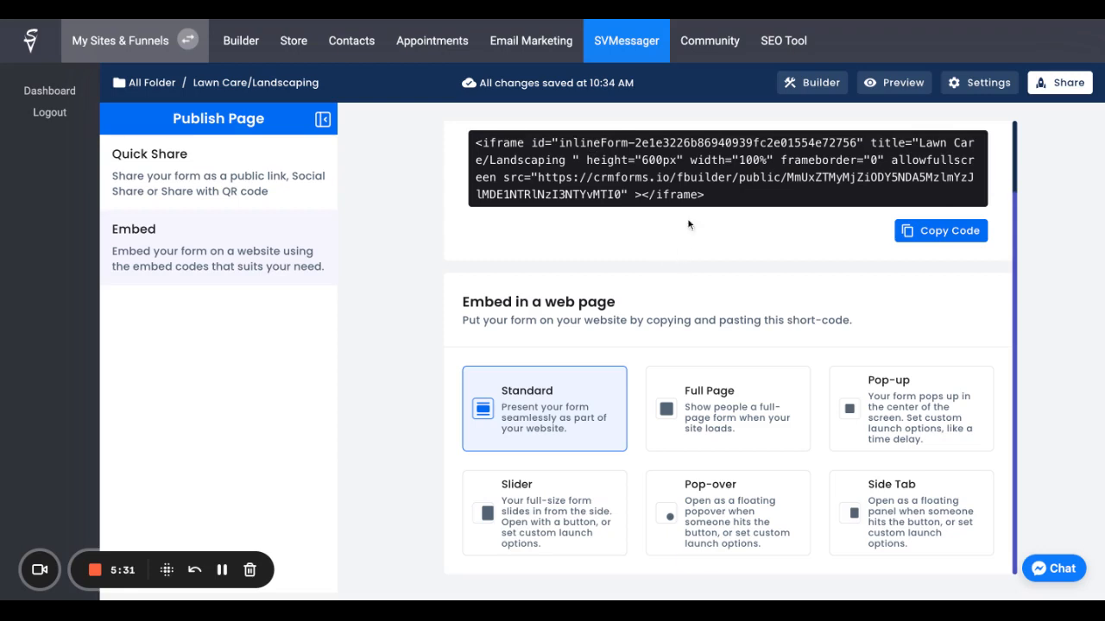
Step: Preview the Pop-up, Slider, Pop-over and Side Tab embed styles for the form
click(913, 409)
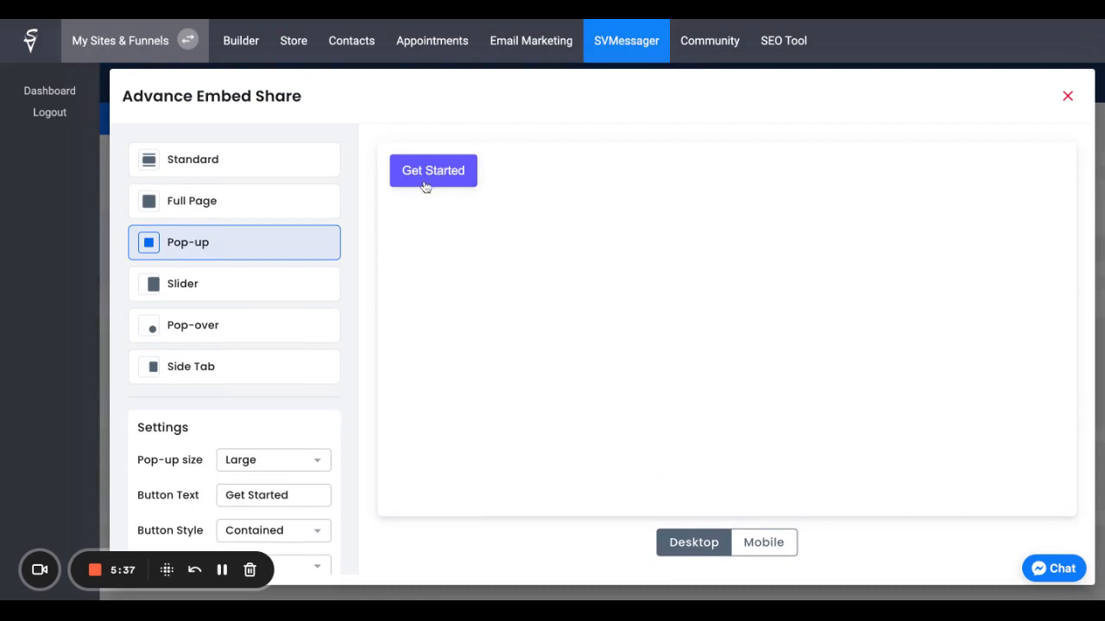
click(213, 294)
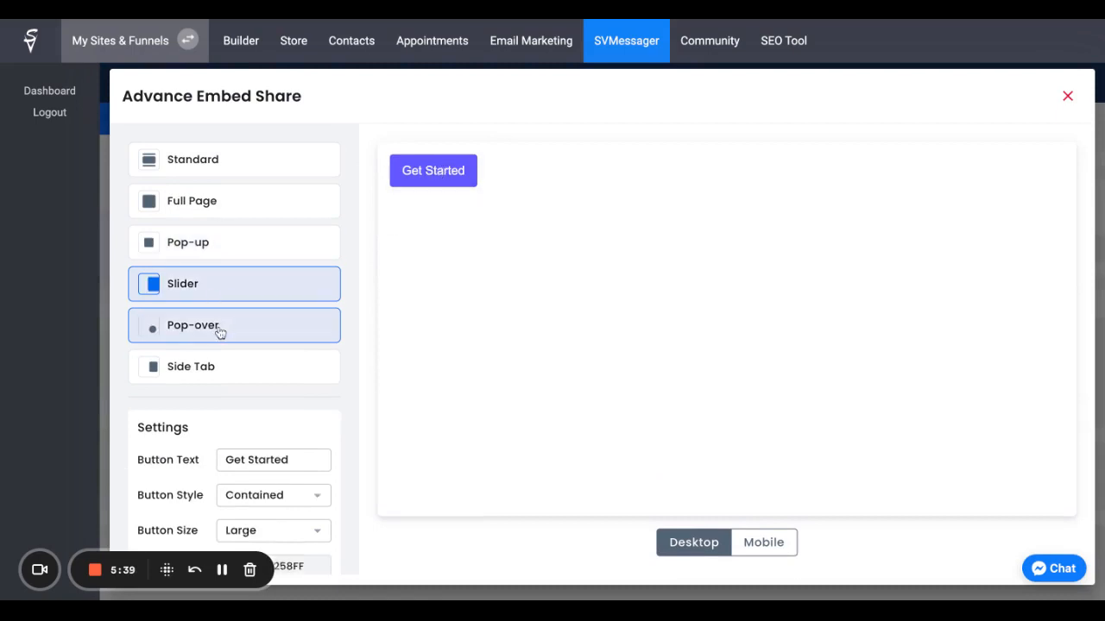
click(218, 328)
click(1040, 480)
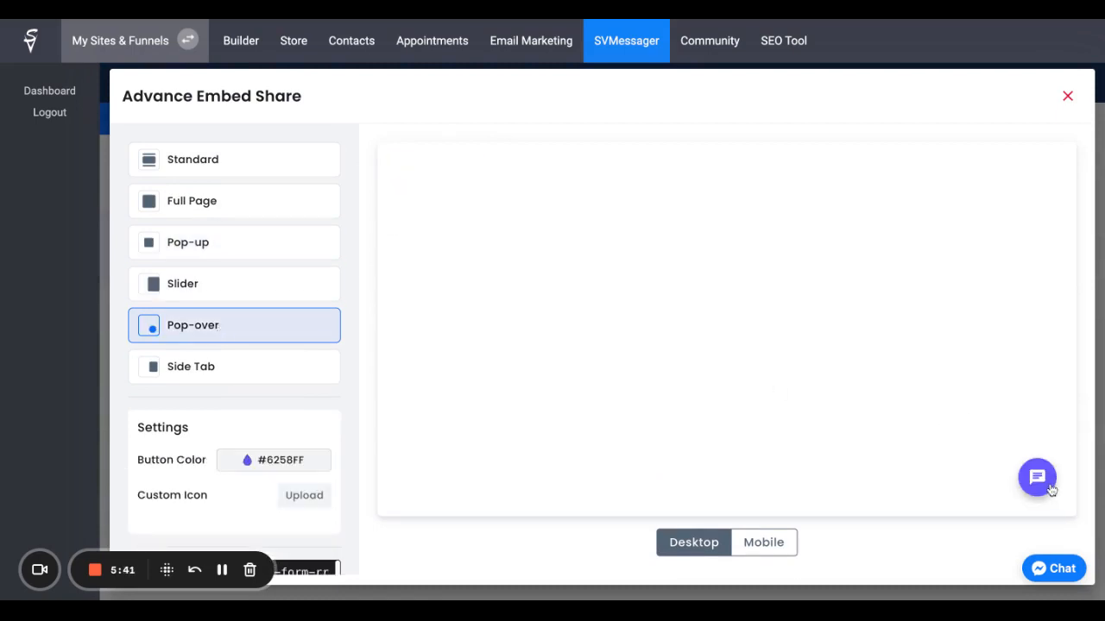
click(257, 366)
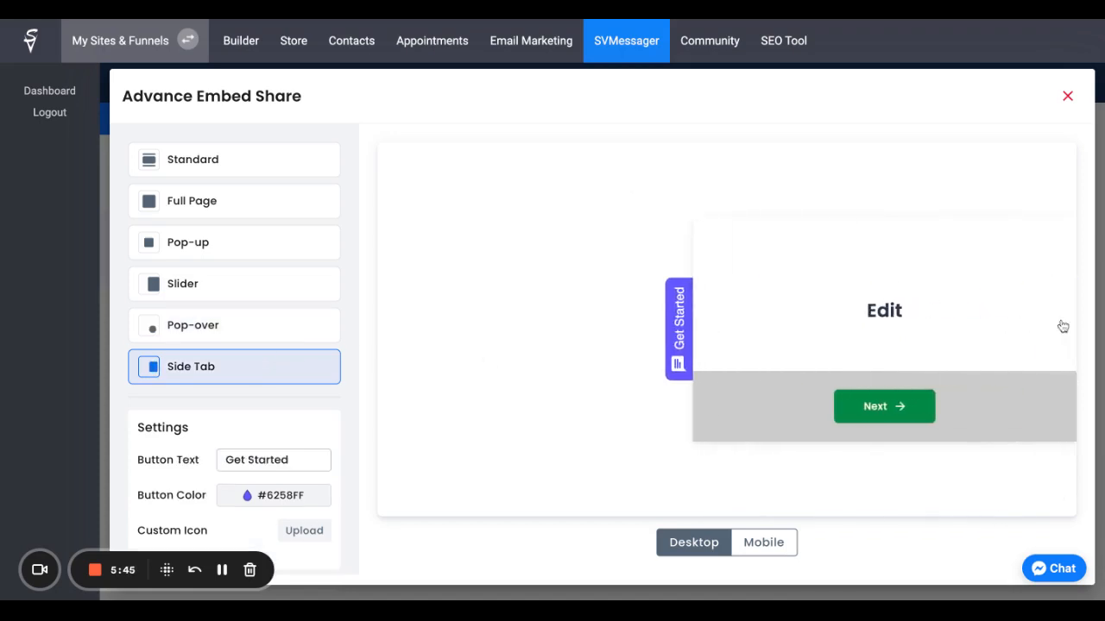
Step: Set the Side Tab button colour to black, switch to the Standard embed style and close the advanced embed options
click(248, 496)
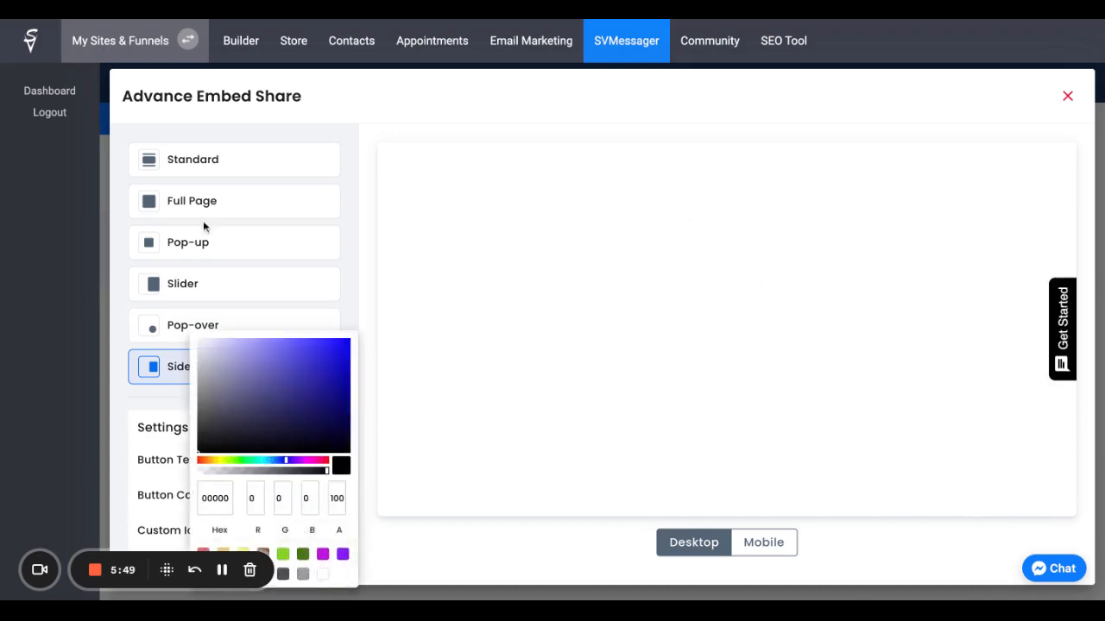
click(198, 167)
click(193, 156)
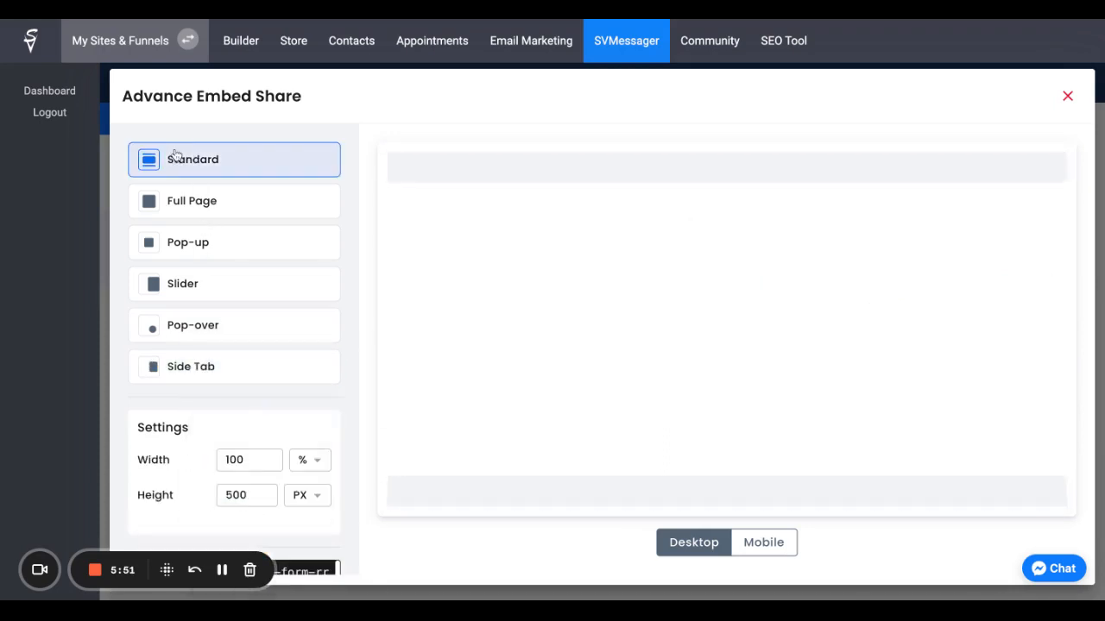
click(1067, 96)
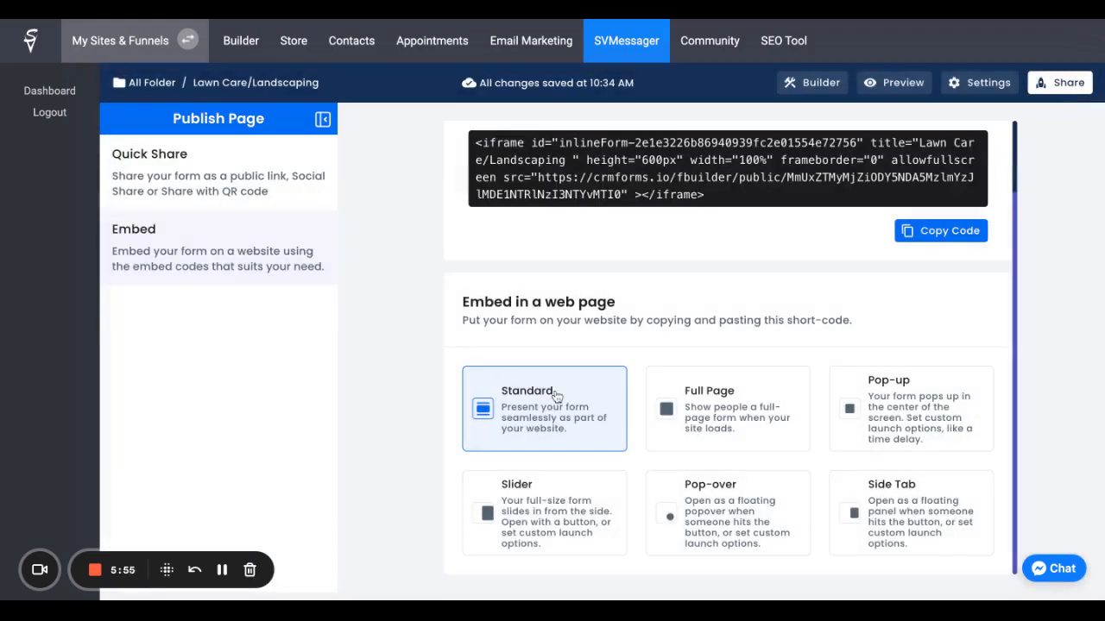
Step: Go back through the form settings to the list of all forms and reopen the Lawn Care/Landscaping form for editing
scroll(557, 396, up, 1)
click(982, 83)
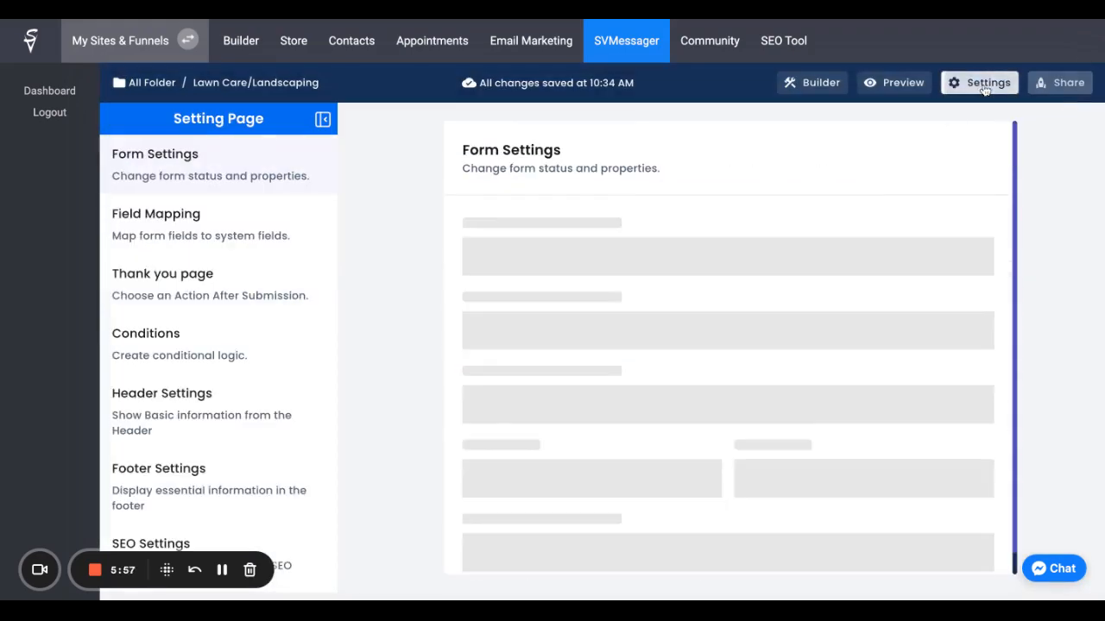
click(325, 121)
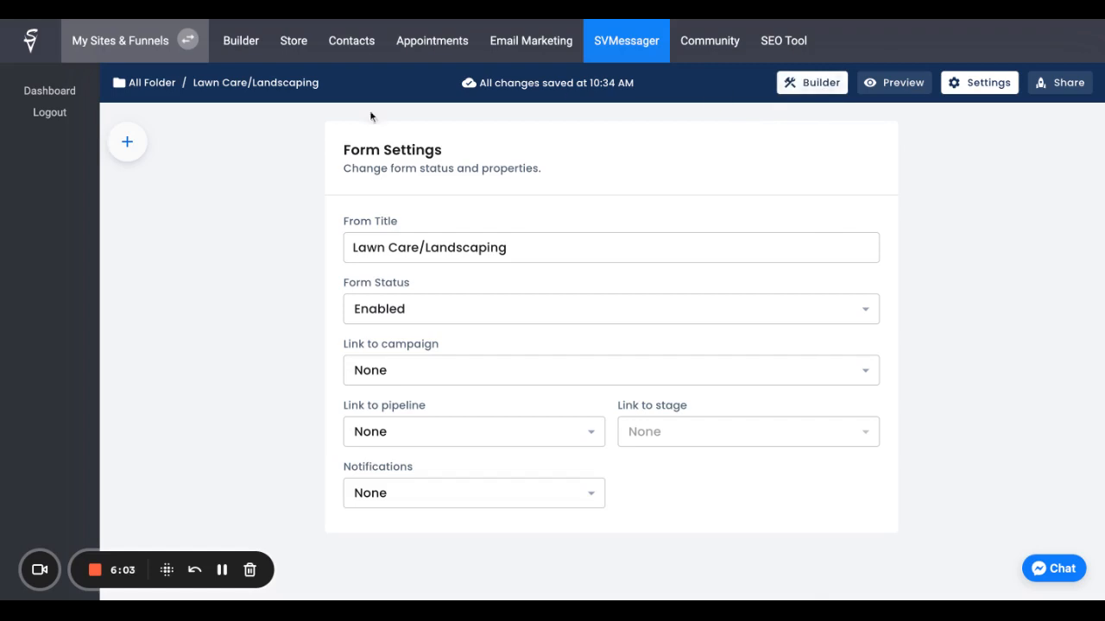
click(153, 83)
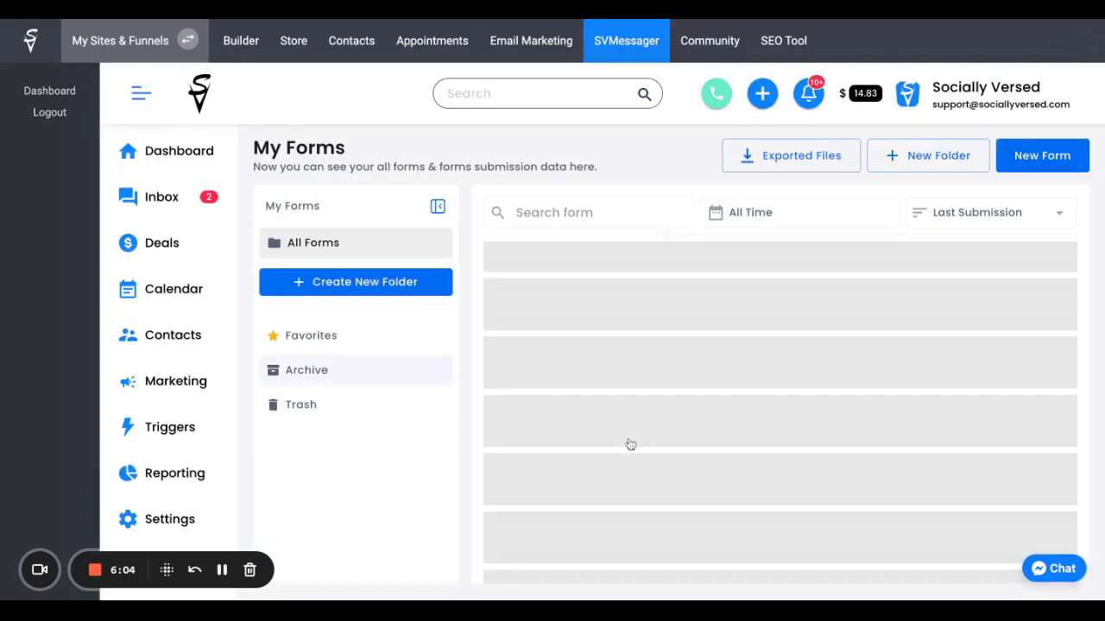
scroll(682, 420, down, 3)
scroll(683, 422, up, 3)
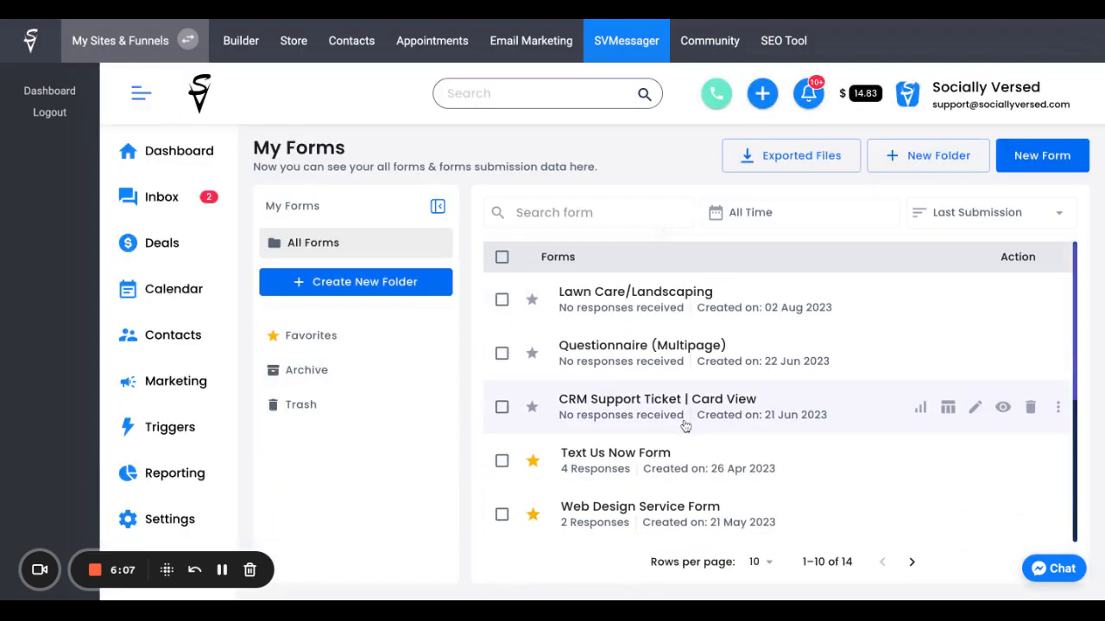
click(633, 299)
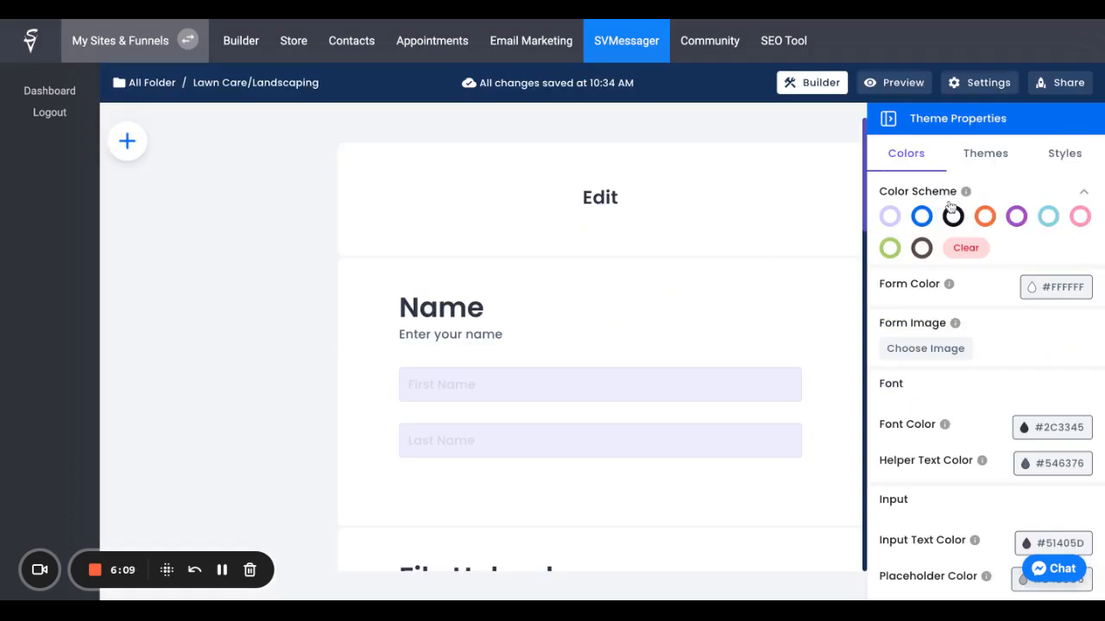
Step: Show the Name field's properties in the builder and close them again
click(577, 237)
click(505, 307)
drag(617, 250, 596, 241)
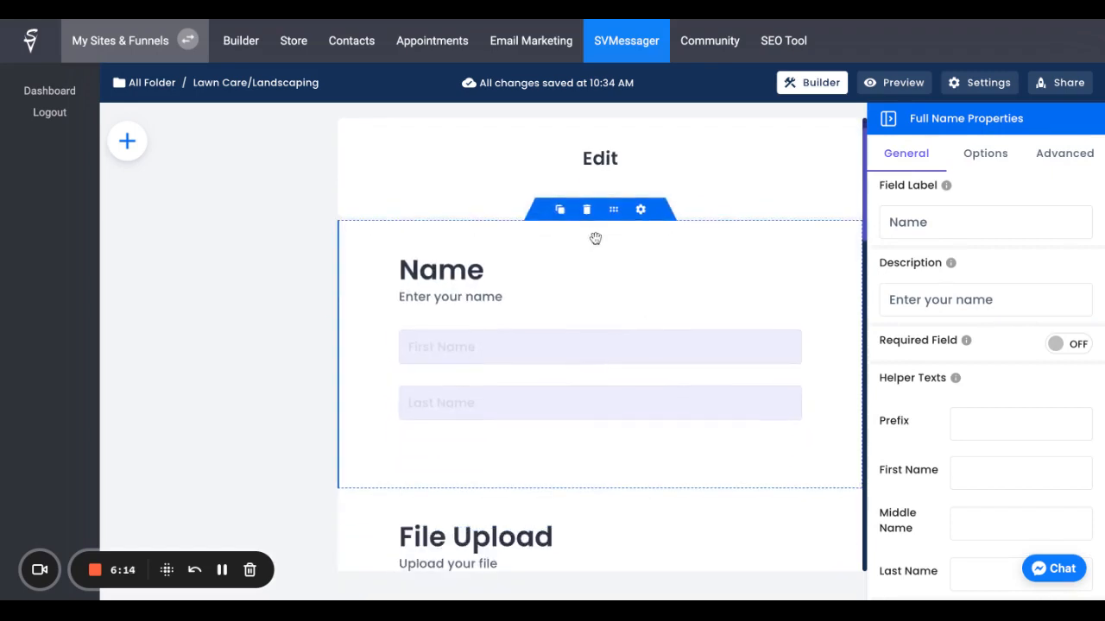
click(641, 208)
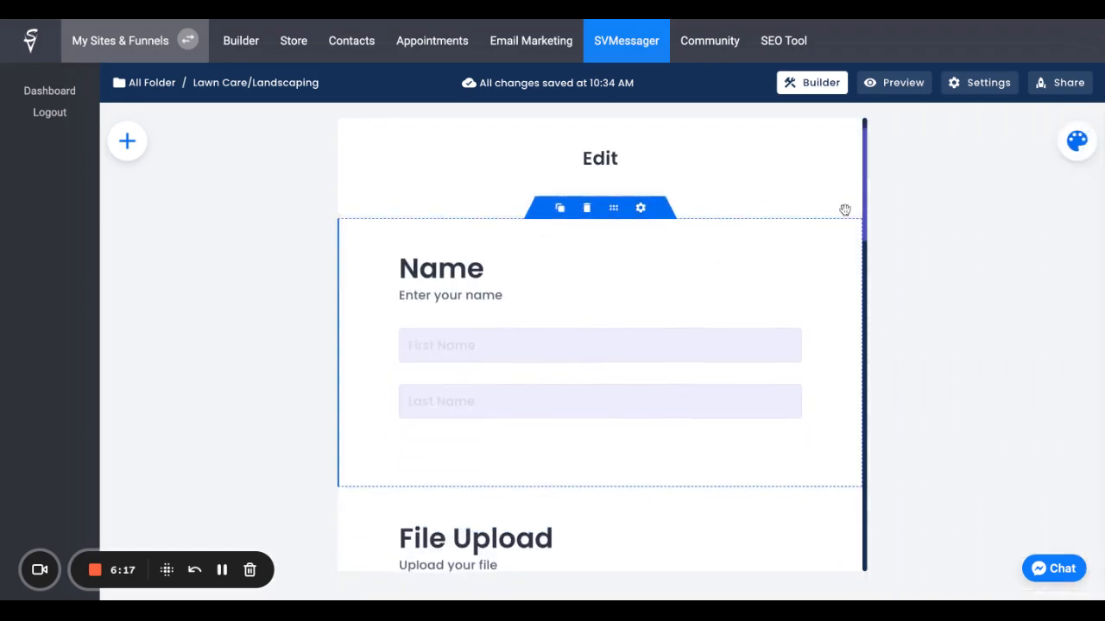
Step: Review the theme's layout and animation choices, keeping Card Form and Slide Left, and go to the form's settings
click(1072, 141)
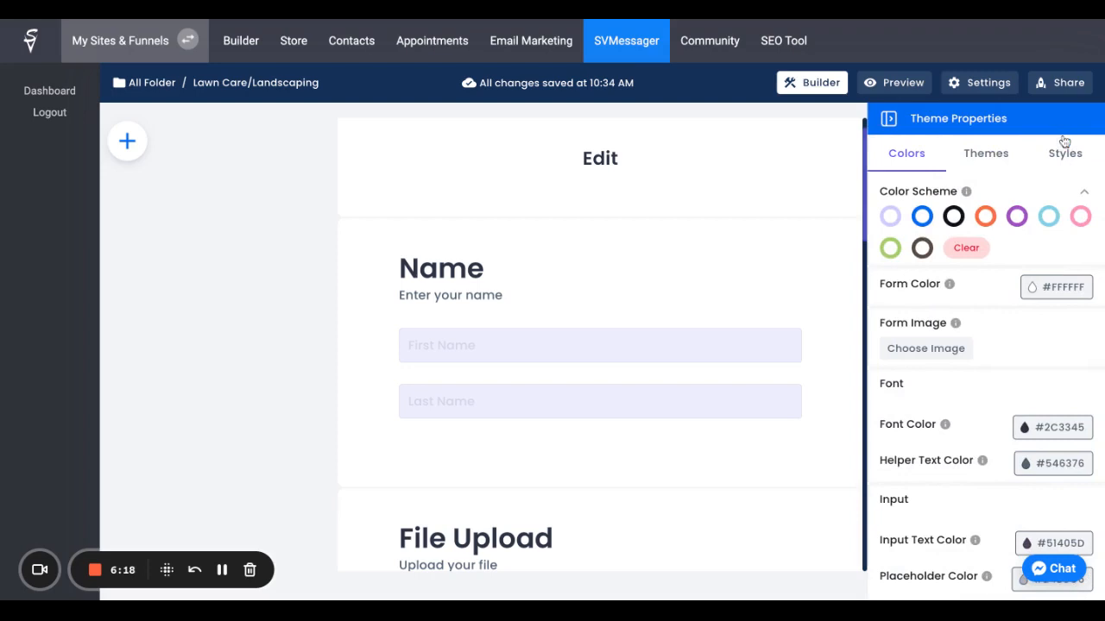
click(983, 160)
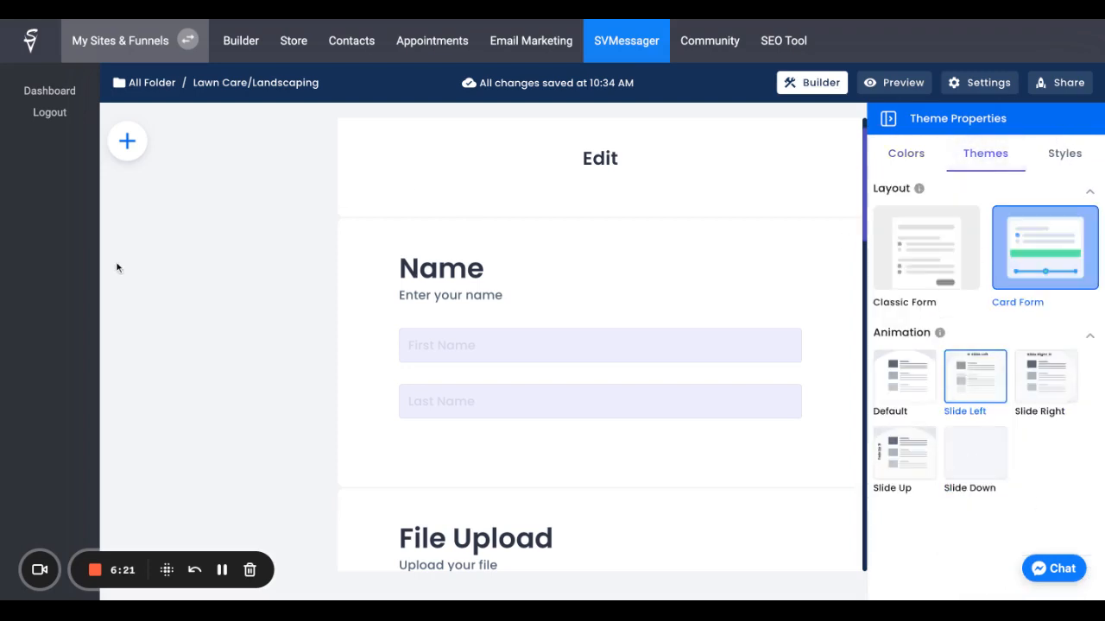
click(956, 90)
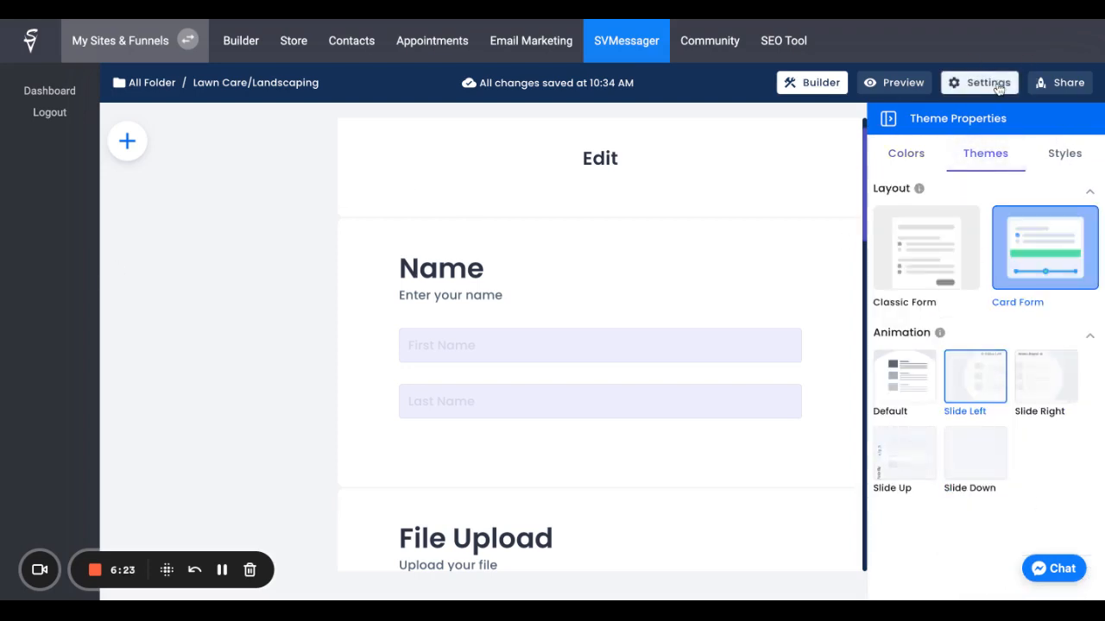